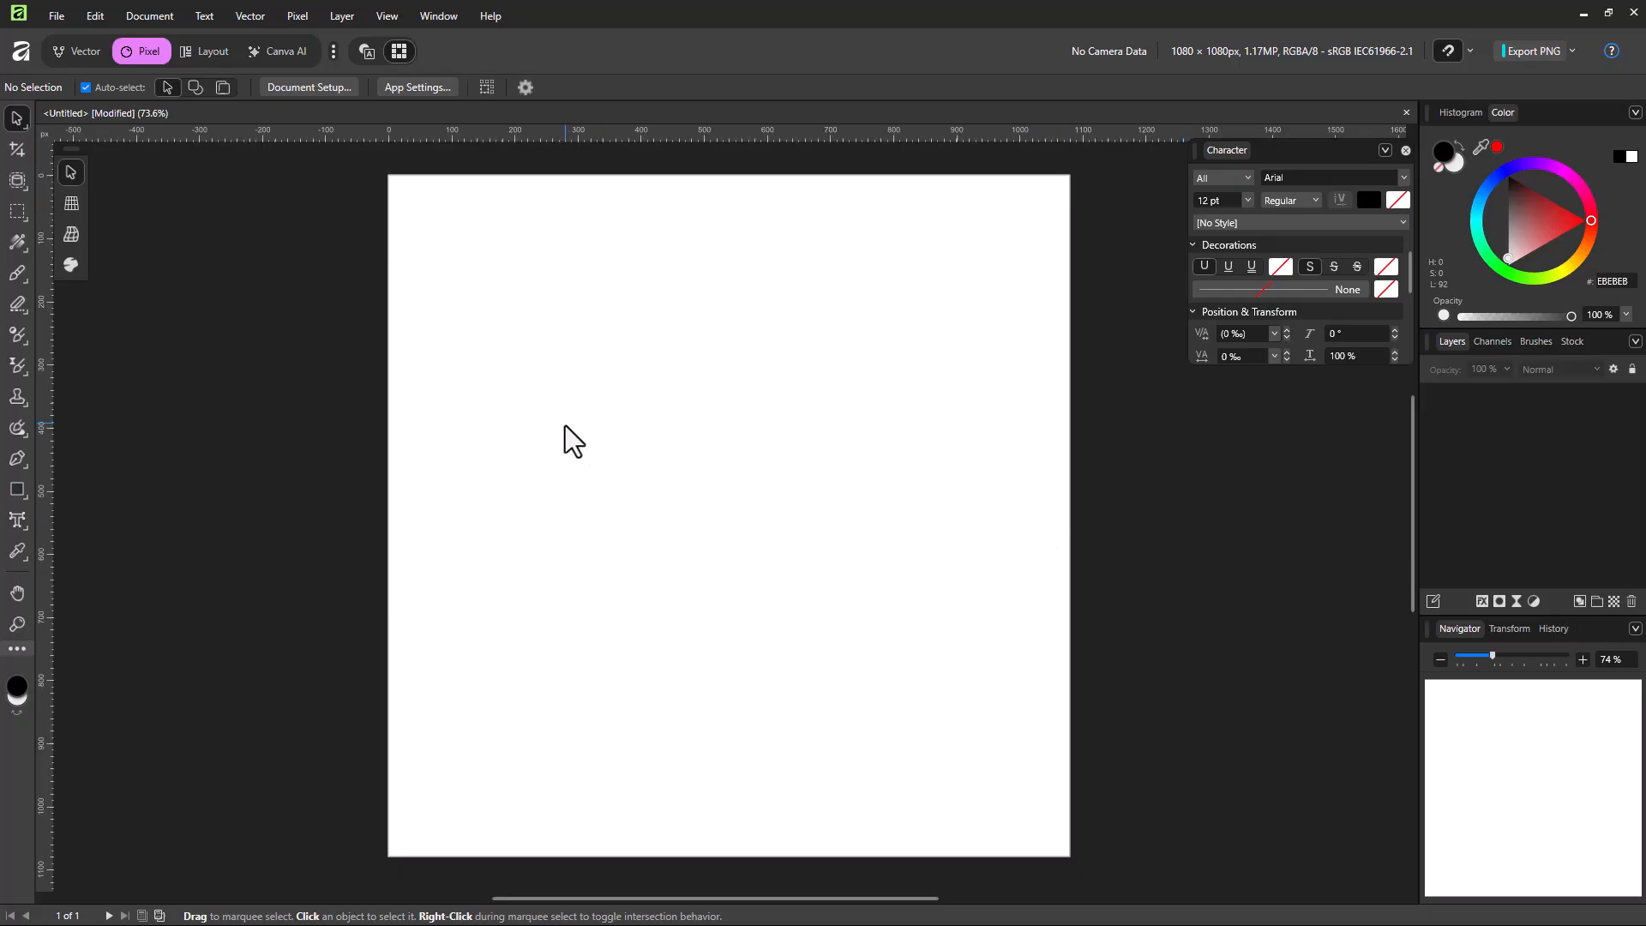
# Display the document grid using the 64x32 Pixel Isometric (with Planes) preset in the Grid and Snapping Axis settings.
pyautogui.click(386, 15)
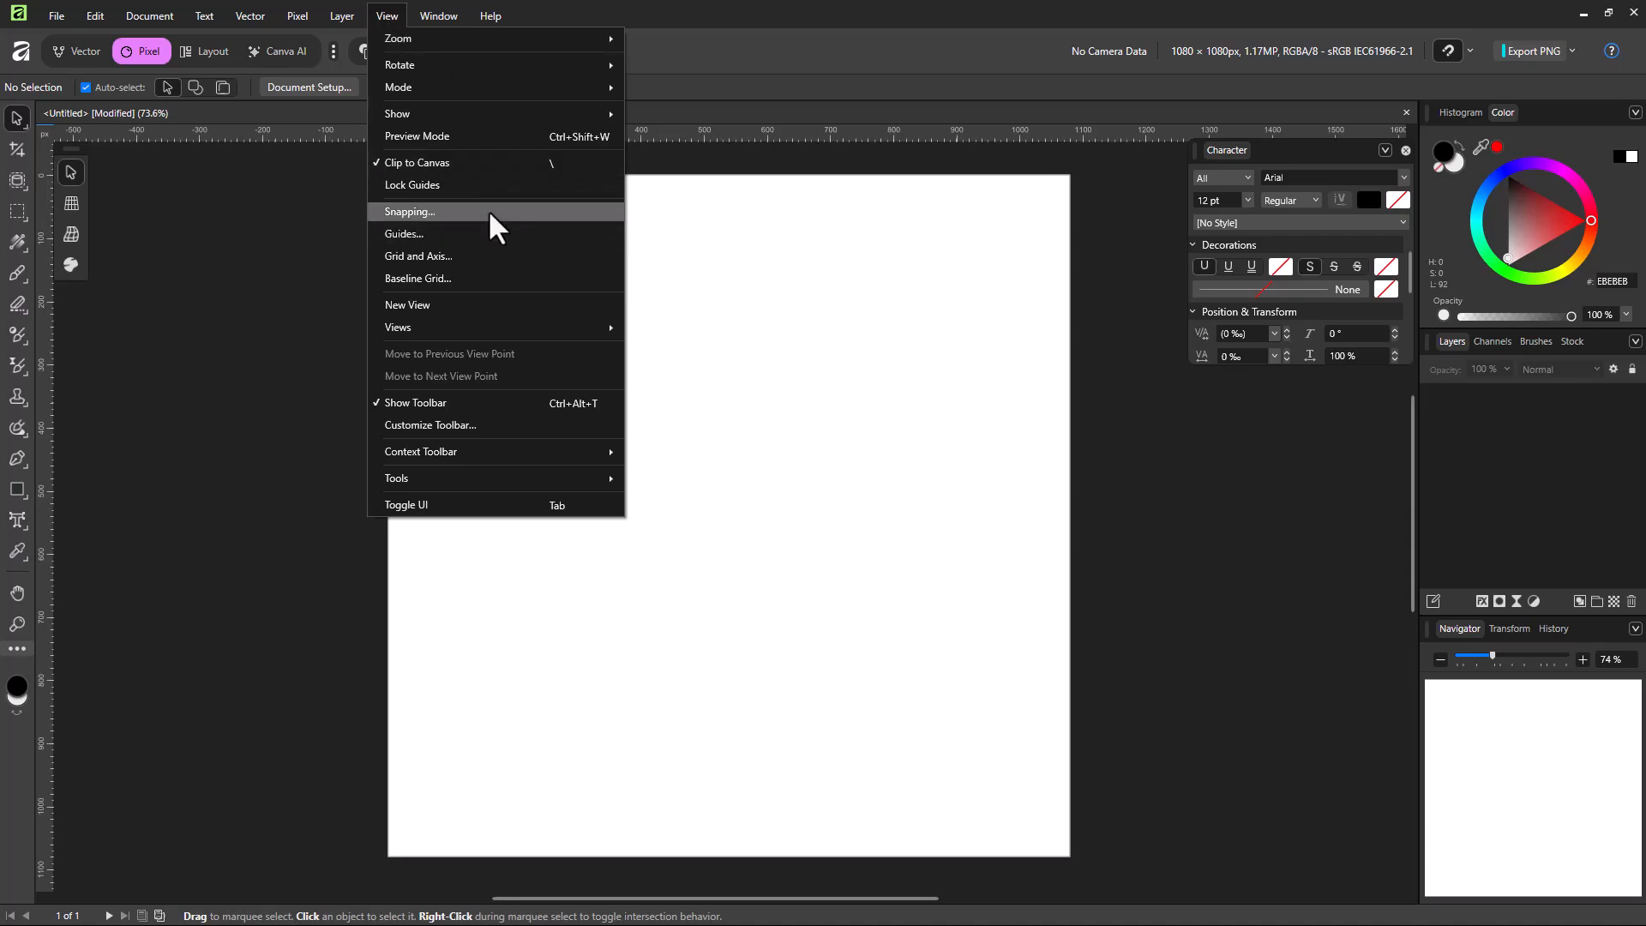
pyautogui.click(463, 256)
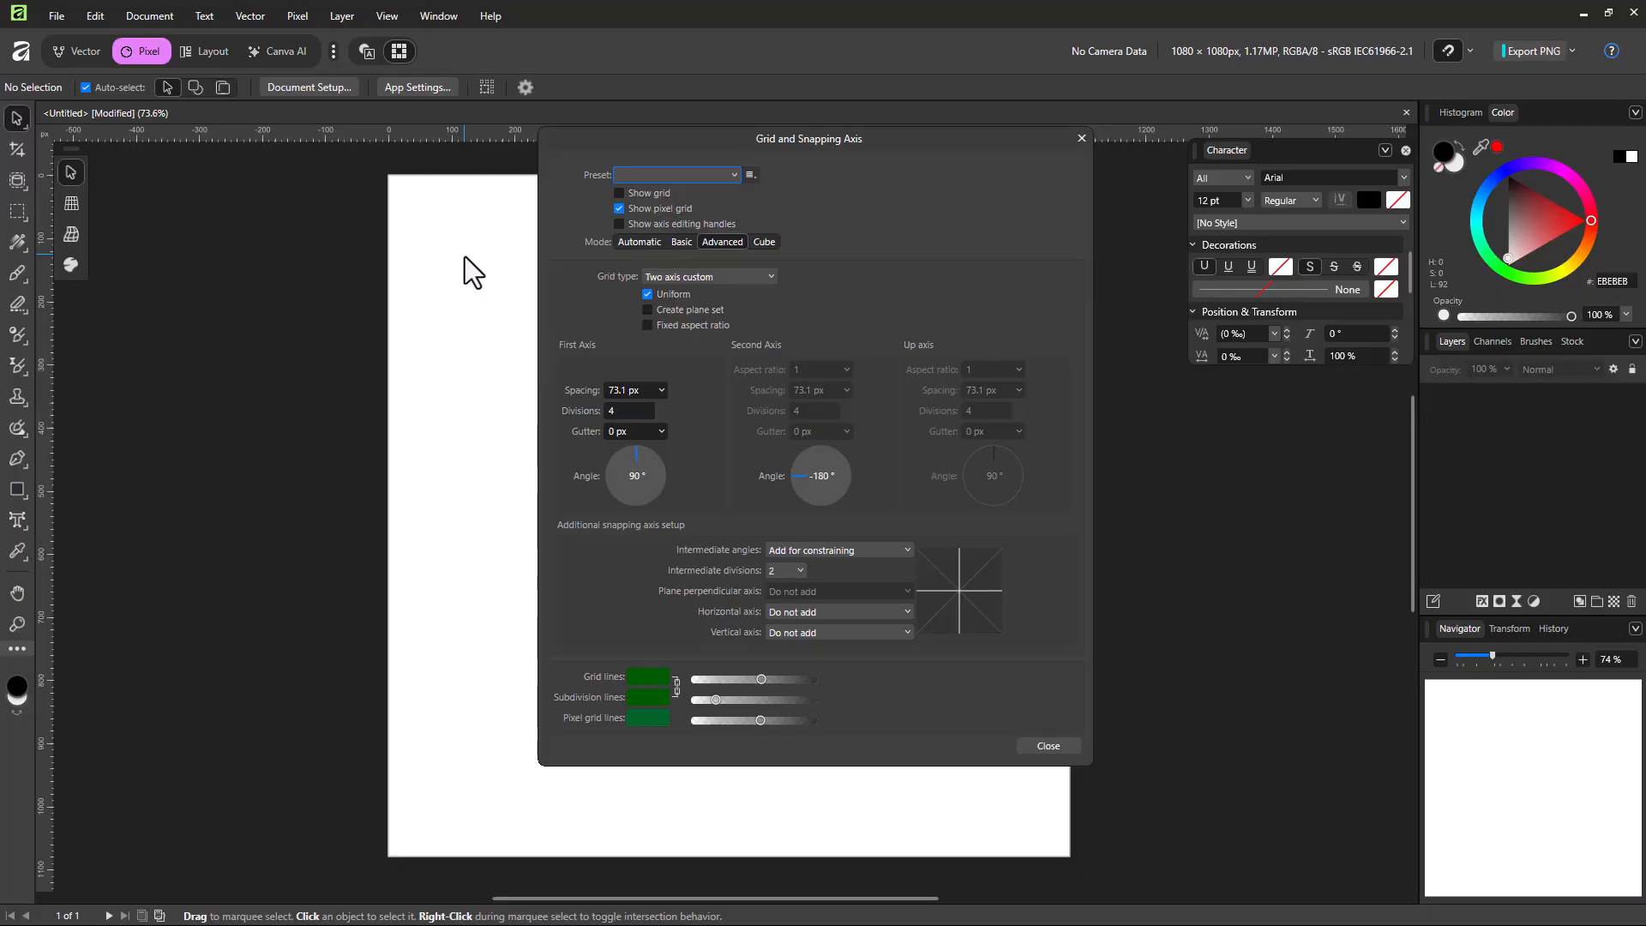
pyautogui.click(642, 174)
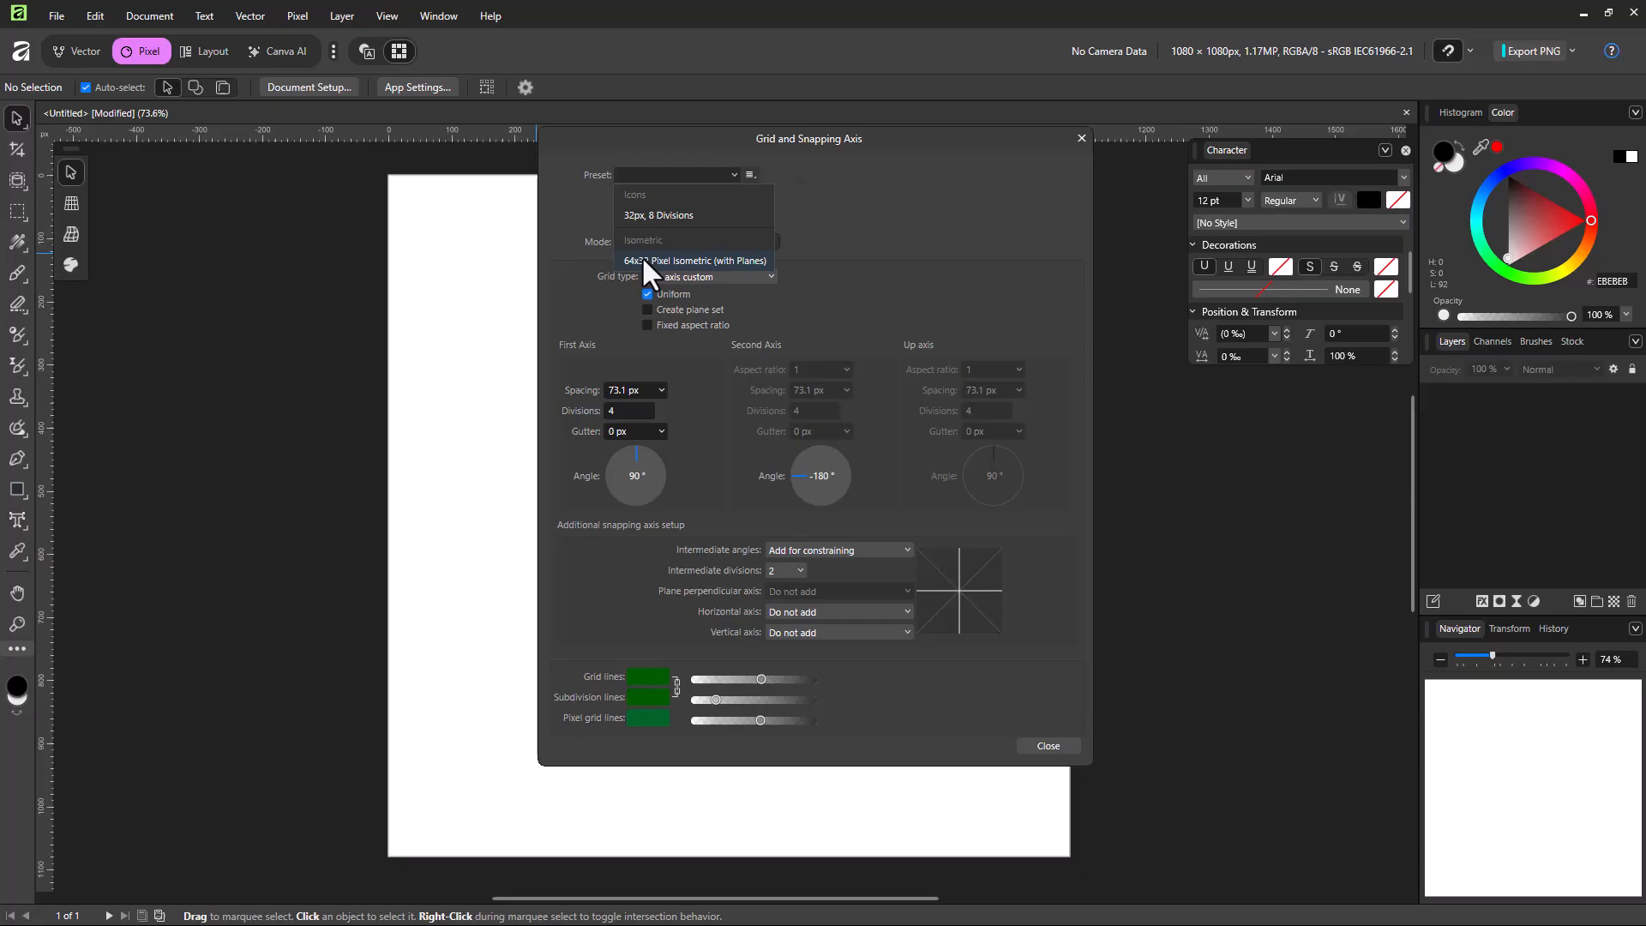
pyautogui.click(641, 258)
pyautogui.click(618, 194)
pyautogui.moveTo(618, 137); pyautogui.dragTo(876, 213)
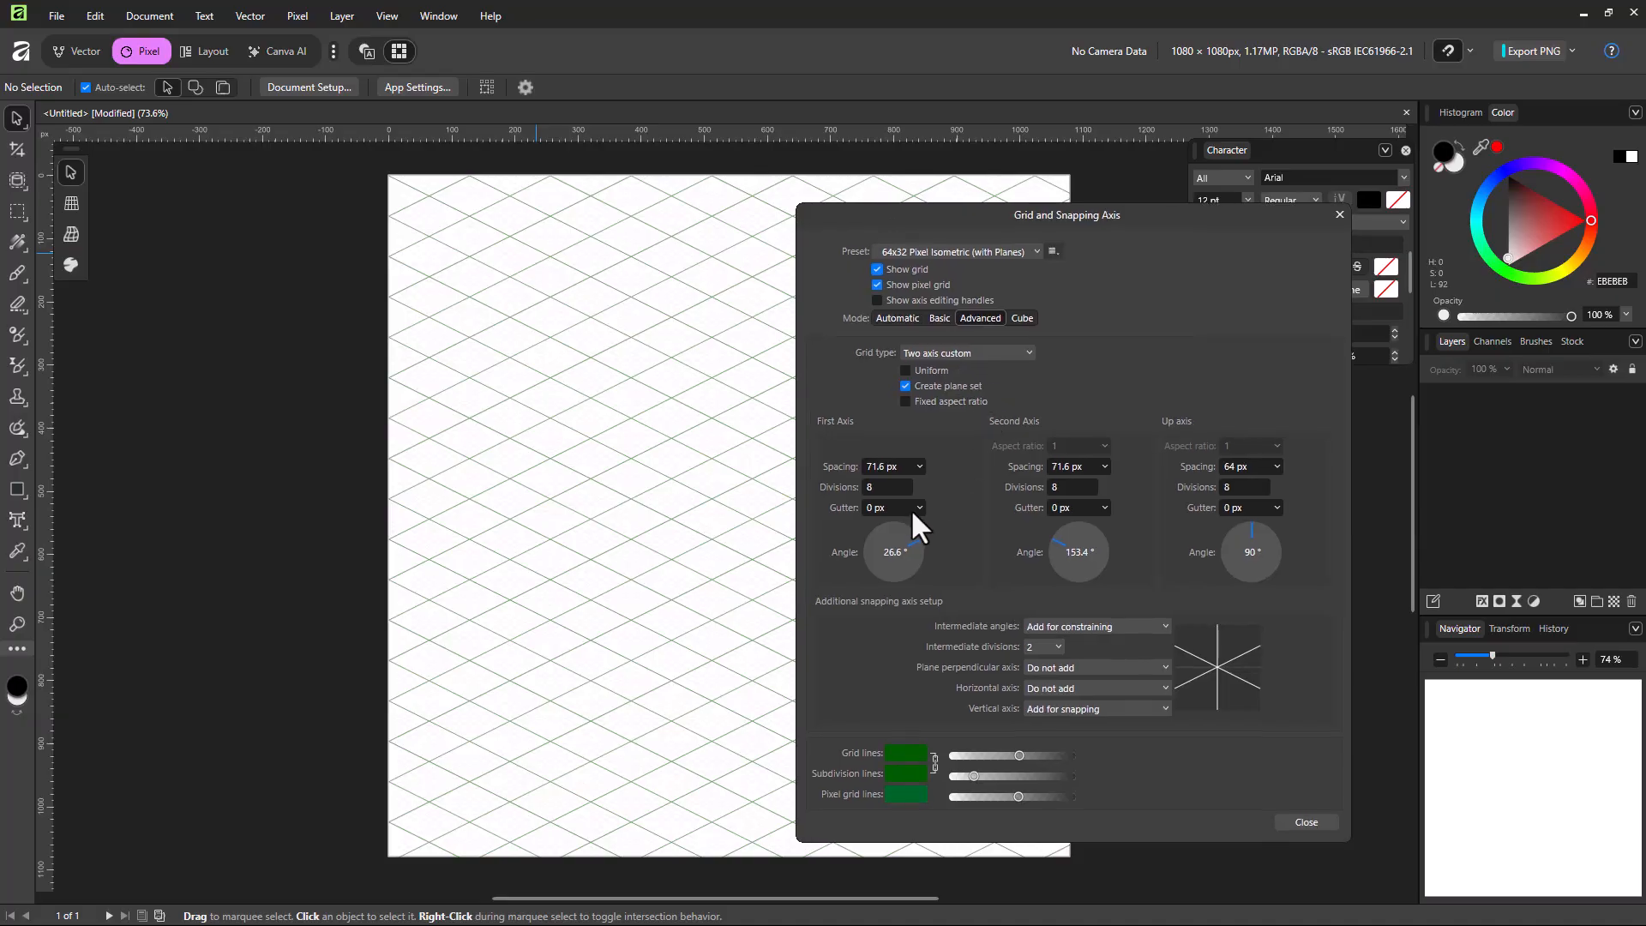
# Set the grid's first axis to 4 divisions and 100 px spacing.
pyautogui.click(886, 486)
pyautogui.write('2')
pyautogui.press('BackSpace')
pyautogui.write('4')
pyautogui.click(919, 466)
pyautogui.moveTo(922, 486)
pyautogui.mouseDown()
pyautogui.moveTo(943, 486)
pyautogui.moveTo(920, 486)
pyautogui.mouseUp()
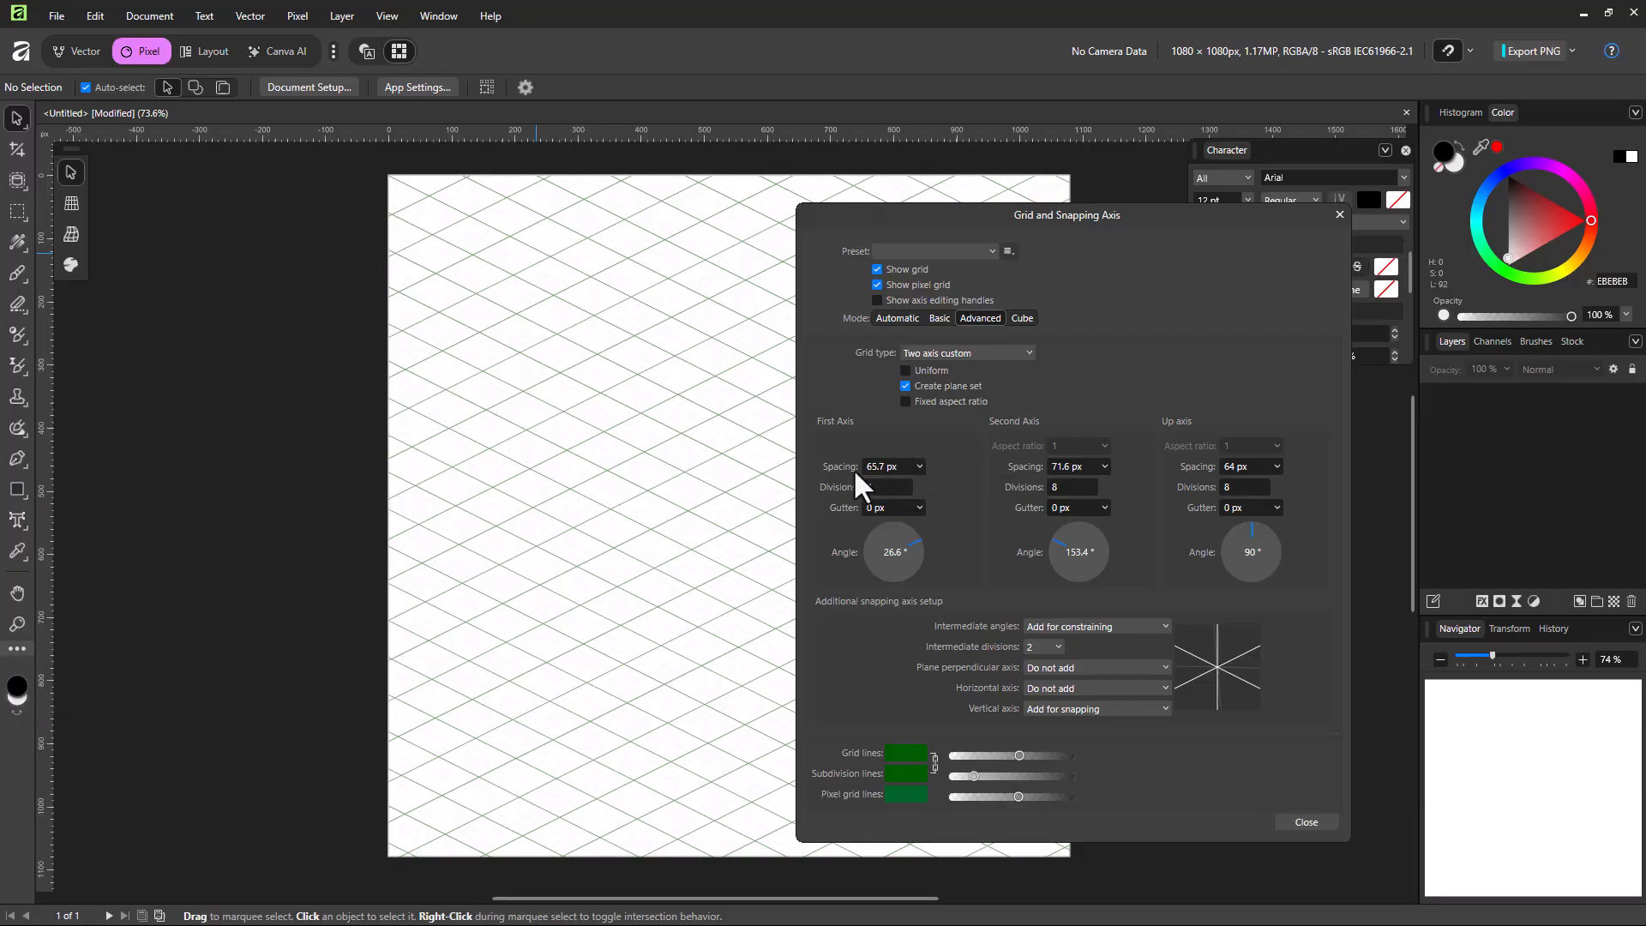
pyautogui.click(902, 468)
pyautogui.write('100')
# Set the second axis to 100 px spacing and 4 divisions, and the up axis to 4 divisions.
pyautogui.click(1070, 466)
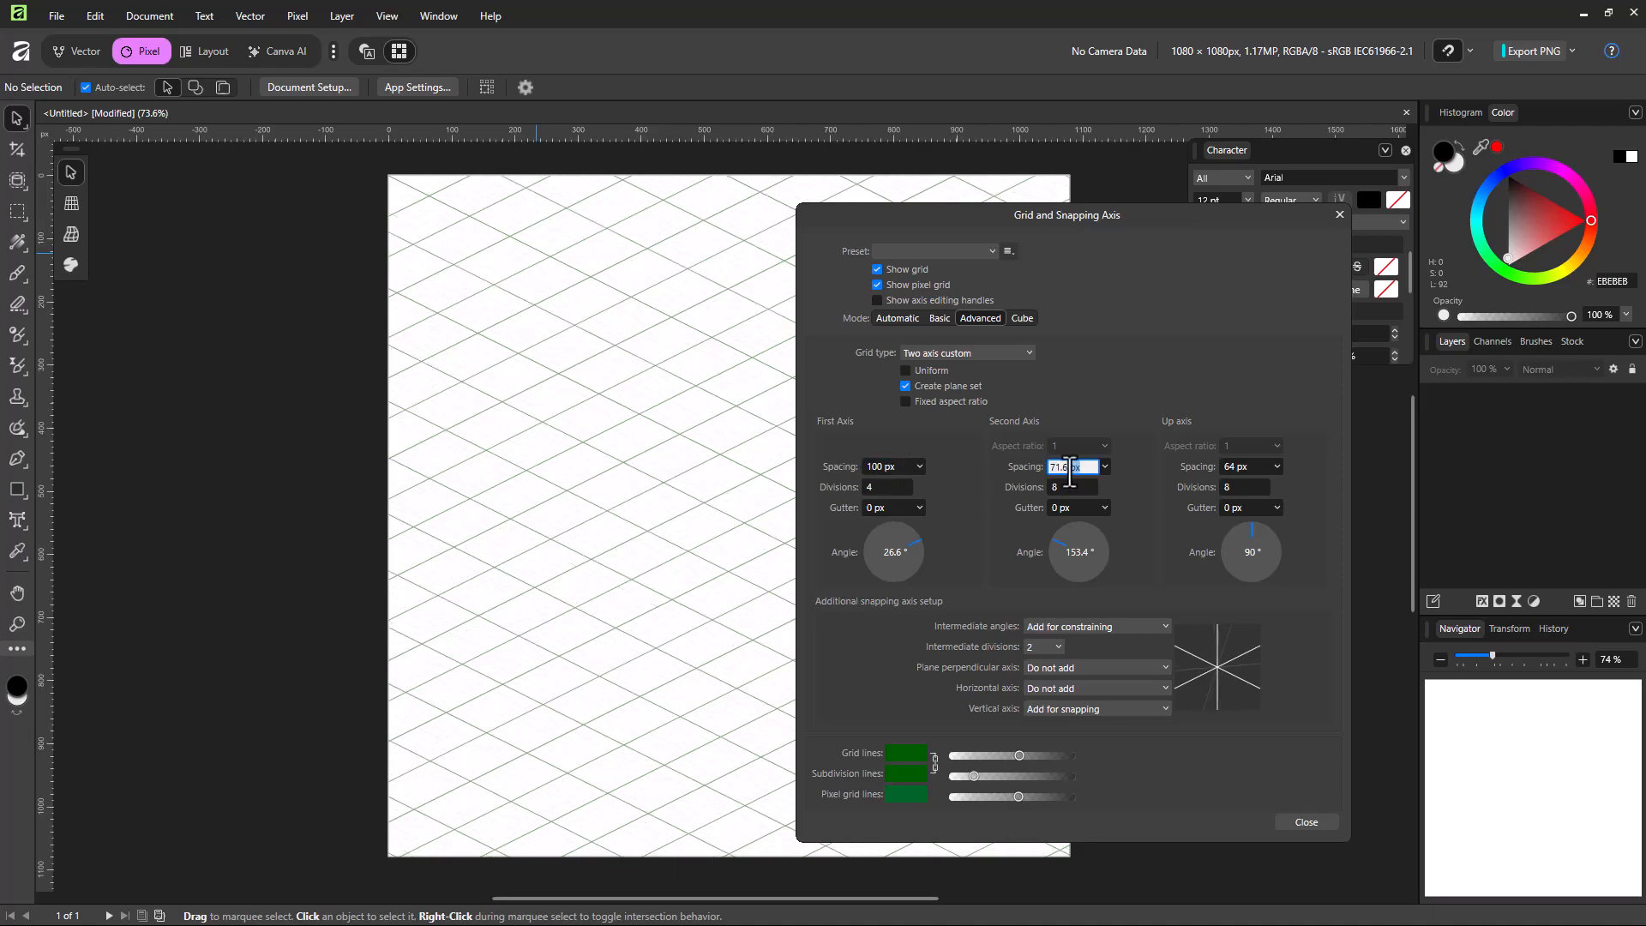
pyautogui.write('100')
pyautogui.press('Return')
pyautogui.click(1068, 487)
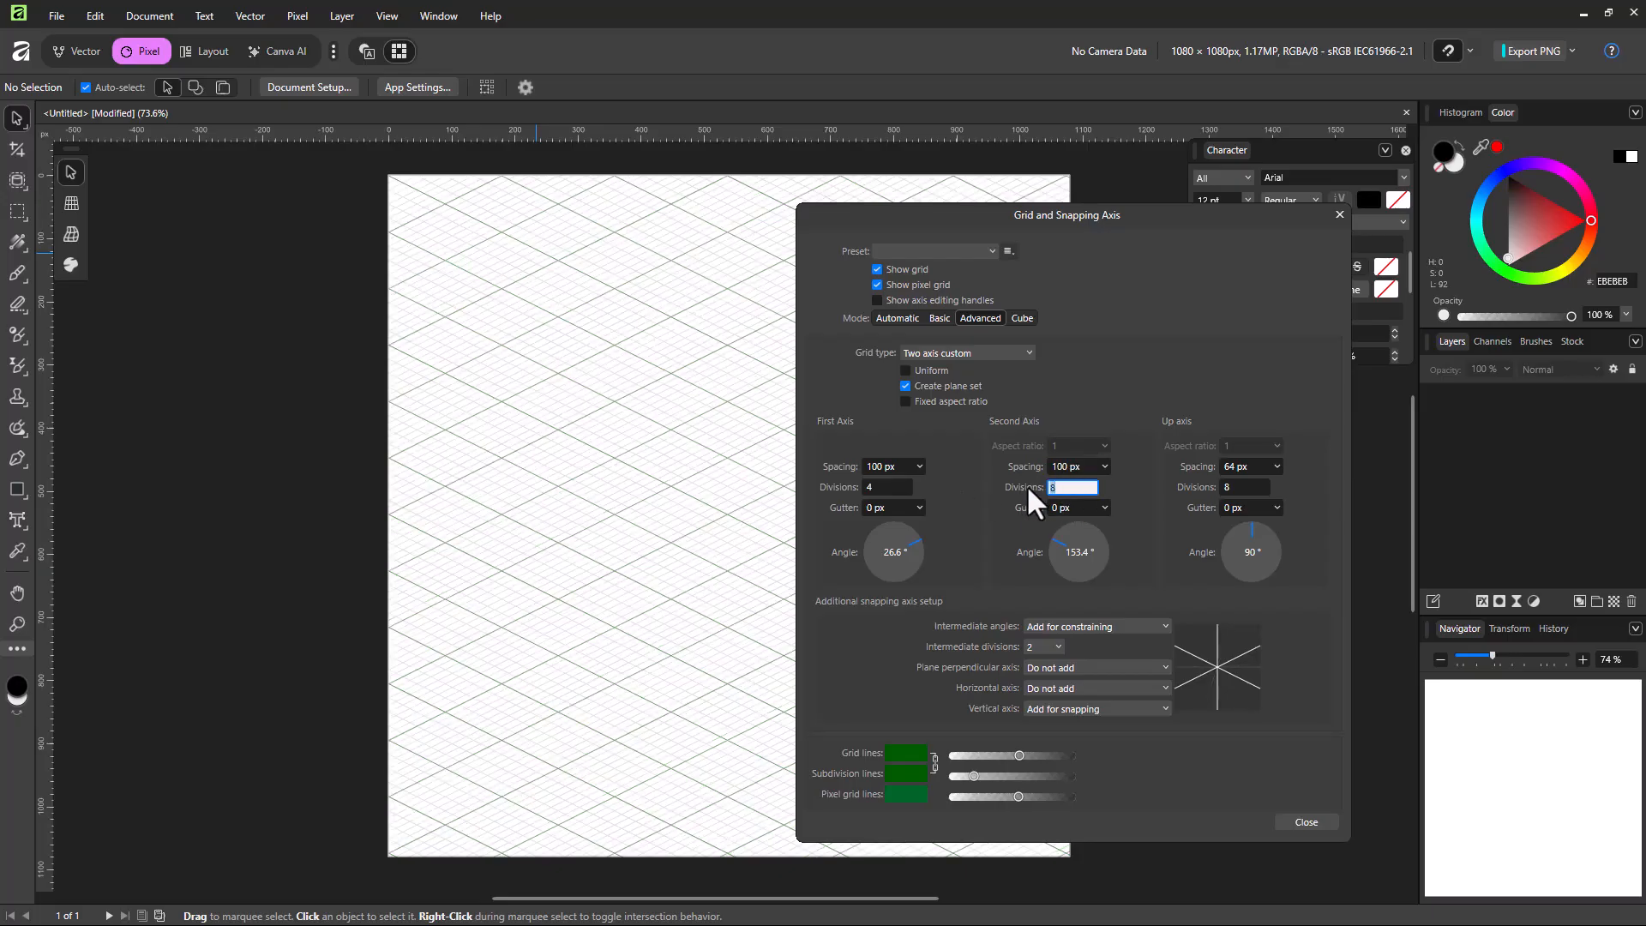
pyautogui.click(876, 486)
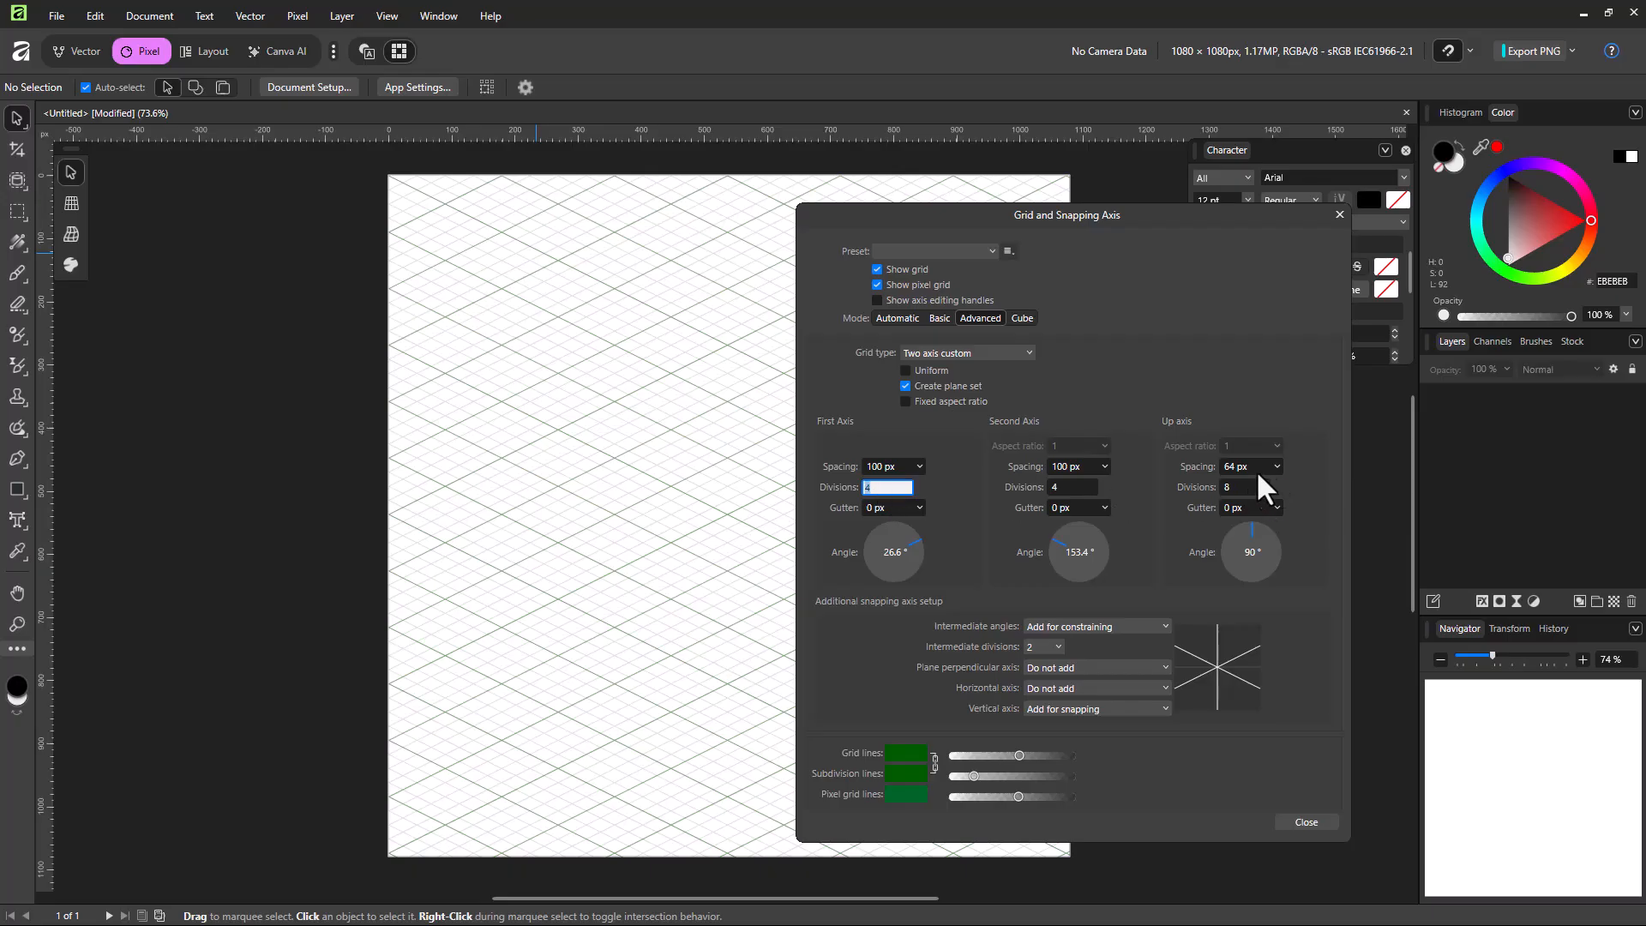
pyautogui.click(1242, 489)
pyautogui.write('4')
# Make the grid's subdivision lines more opaque, darken the grid line colour to a very dark green, and close the settings.
pyautogui.moveTo(969, 780)
pyautogui.mouseDown()
pyautogui.moveTo(1049, 774)
pyautogui.moveTo(982, 773)
pyautogui.mouseUp()
pyautogui.click(904, 754)
pyautogui.moveTo(916, 667); pyautogui.dragTo(857, 692)
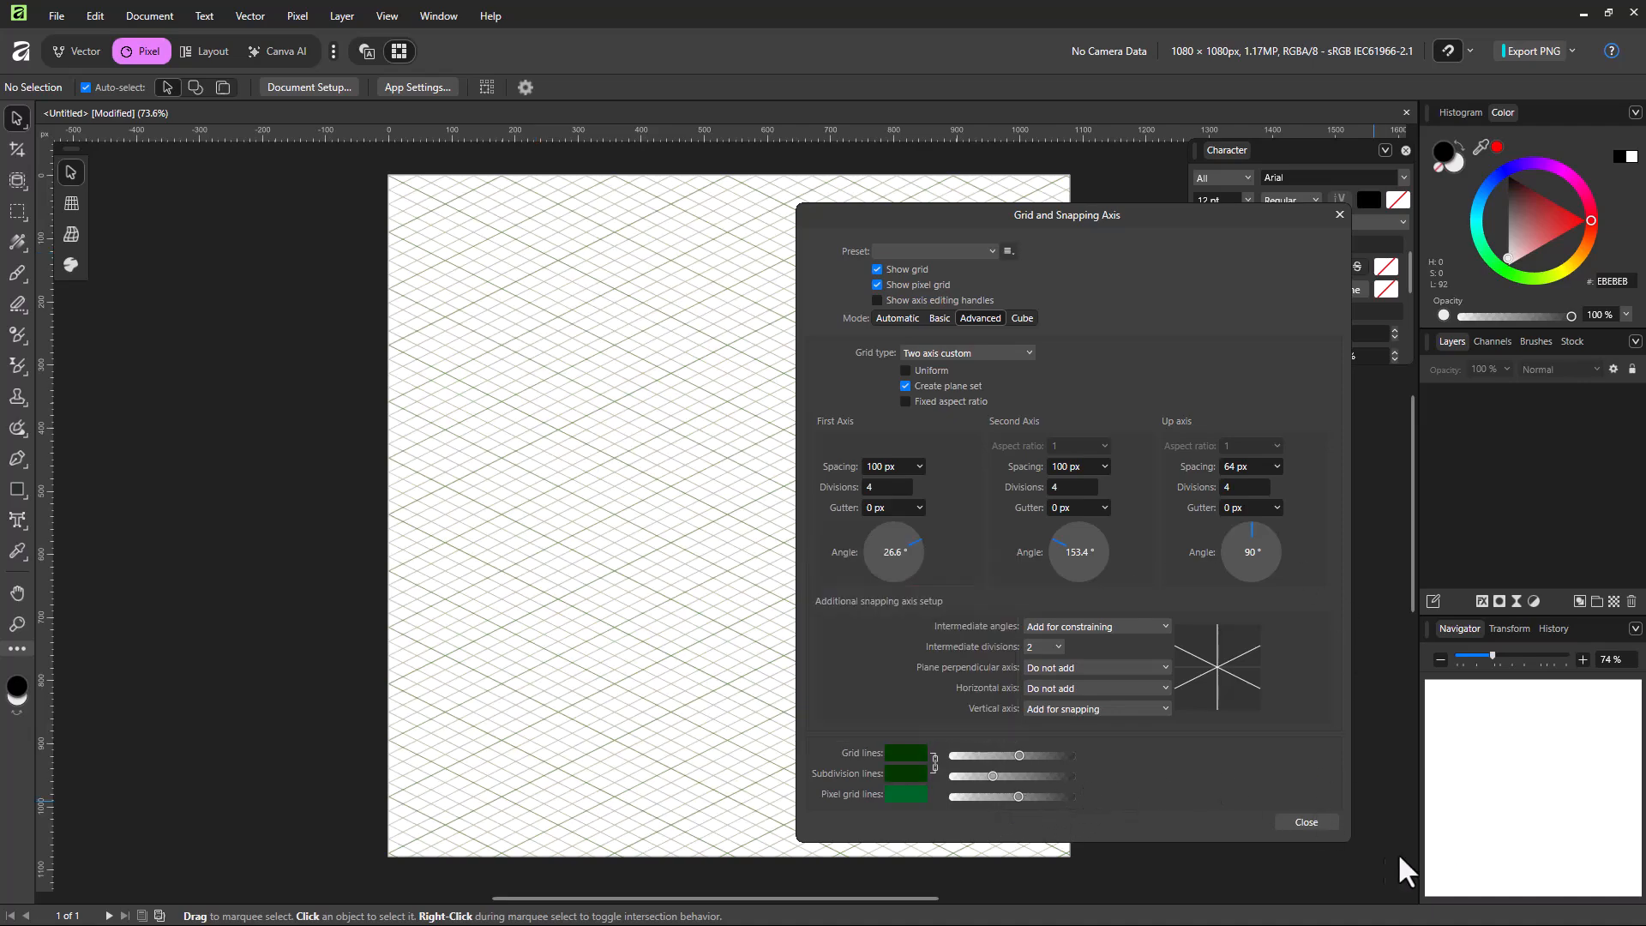
pyautogui.click(1305, 820)
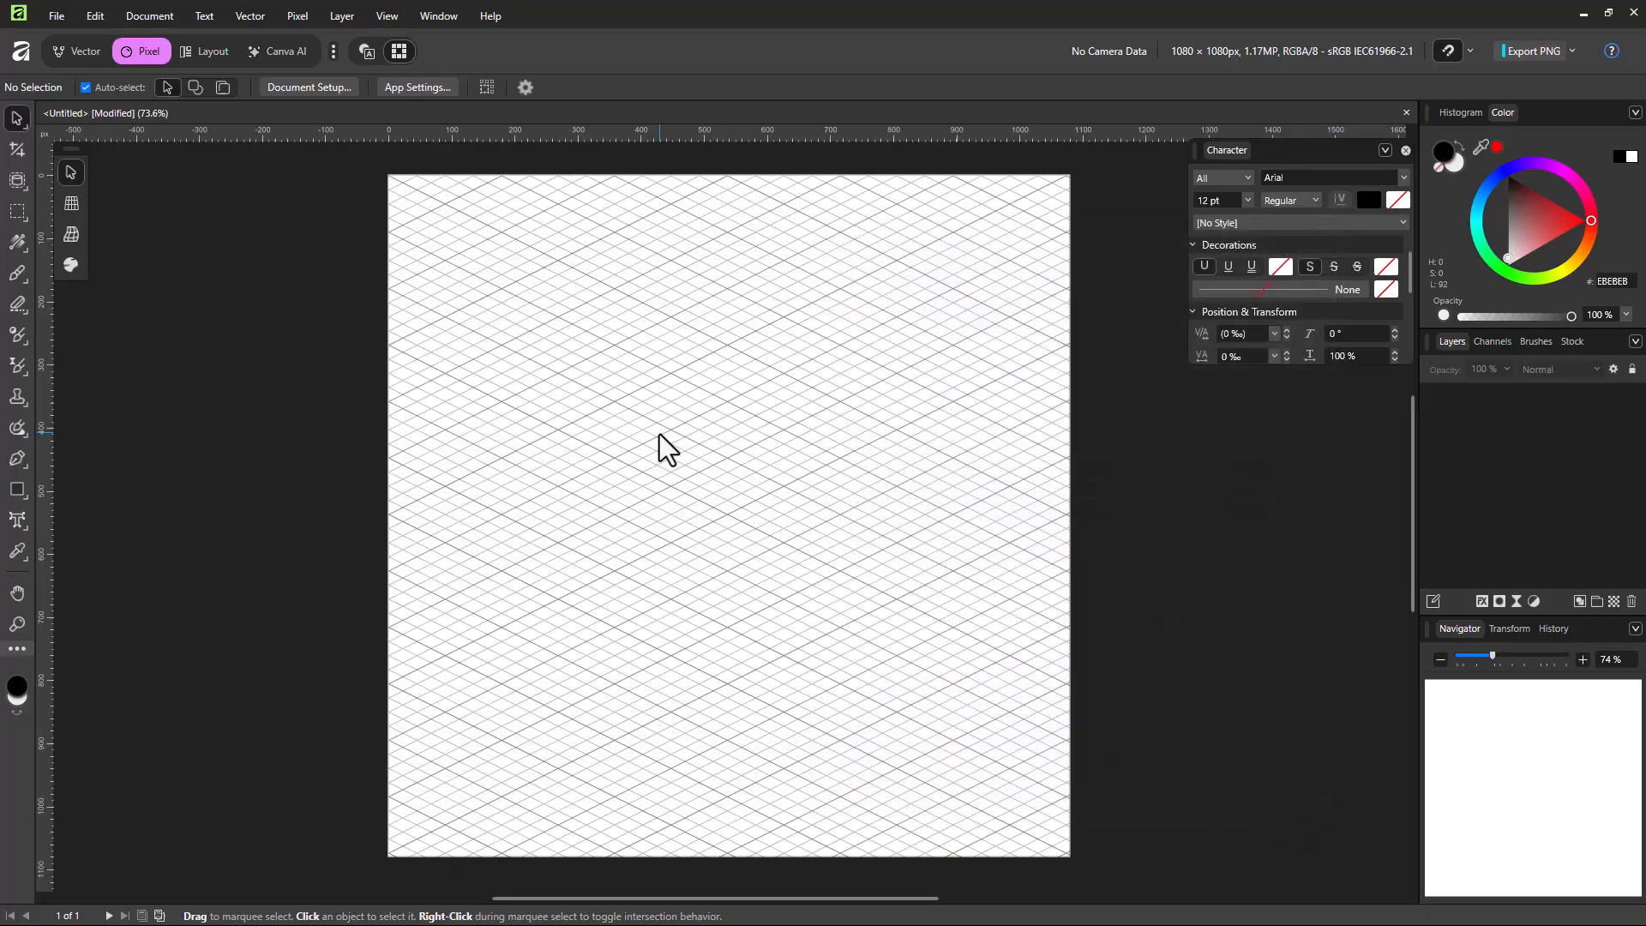
# Review the page and object snapping options in the Snapping settings.
pyautogui.scroll(3, 583, 414)
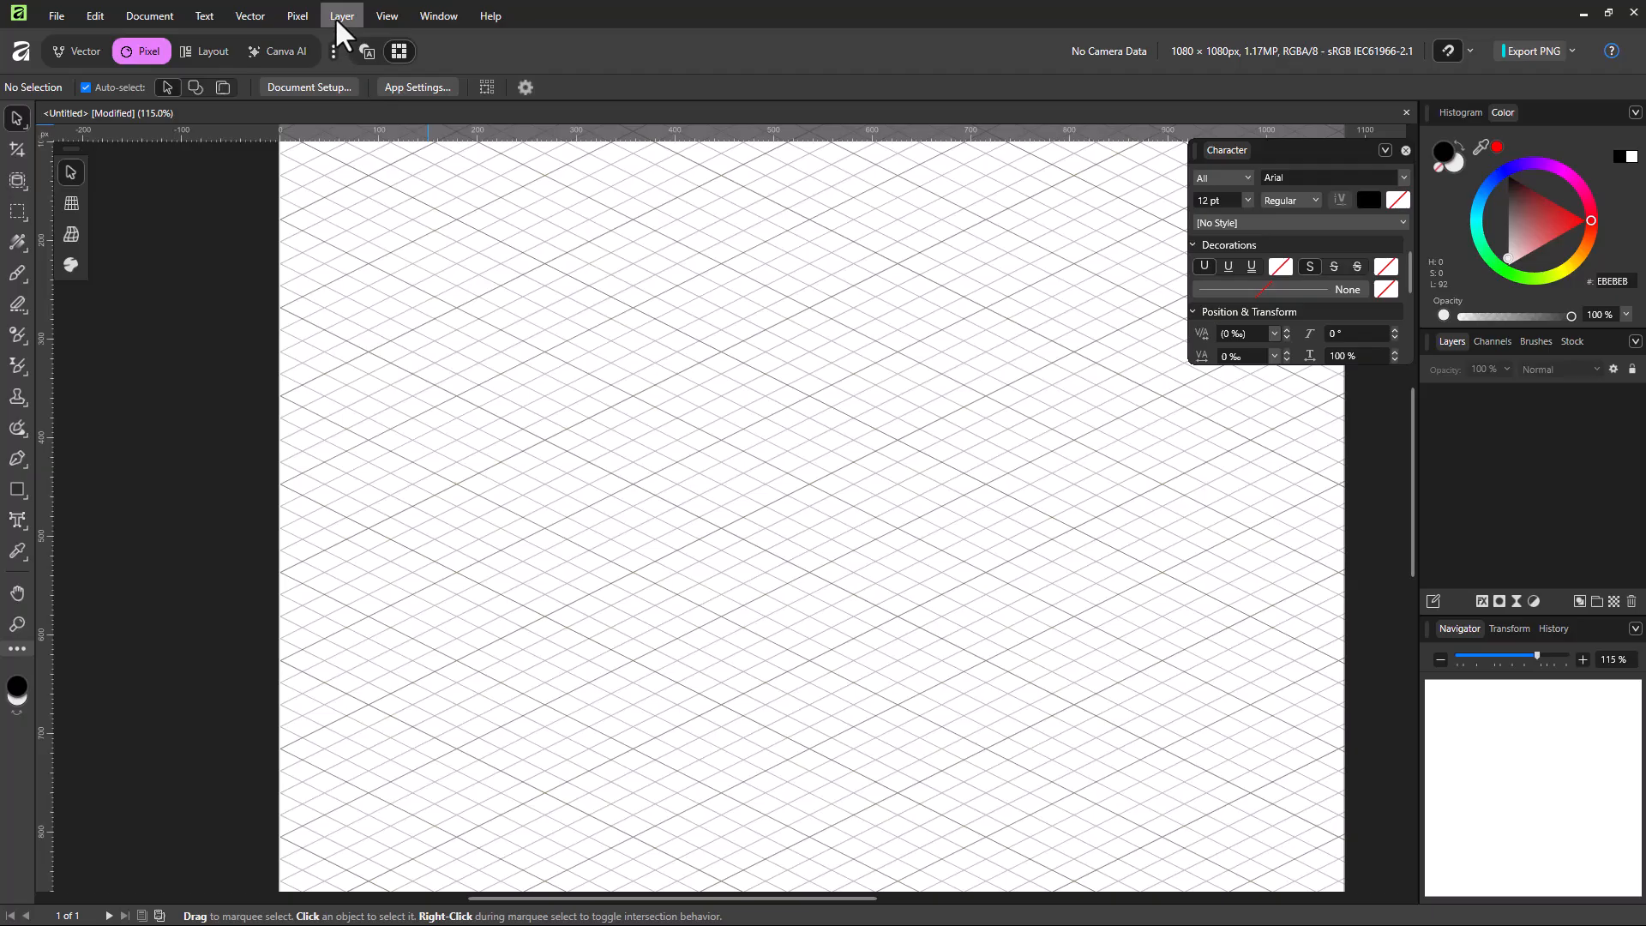
pyautogui.click(382, 16)
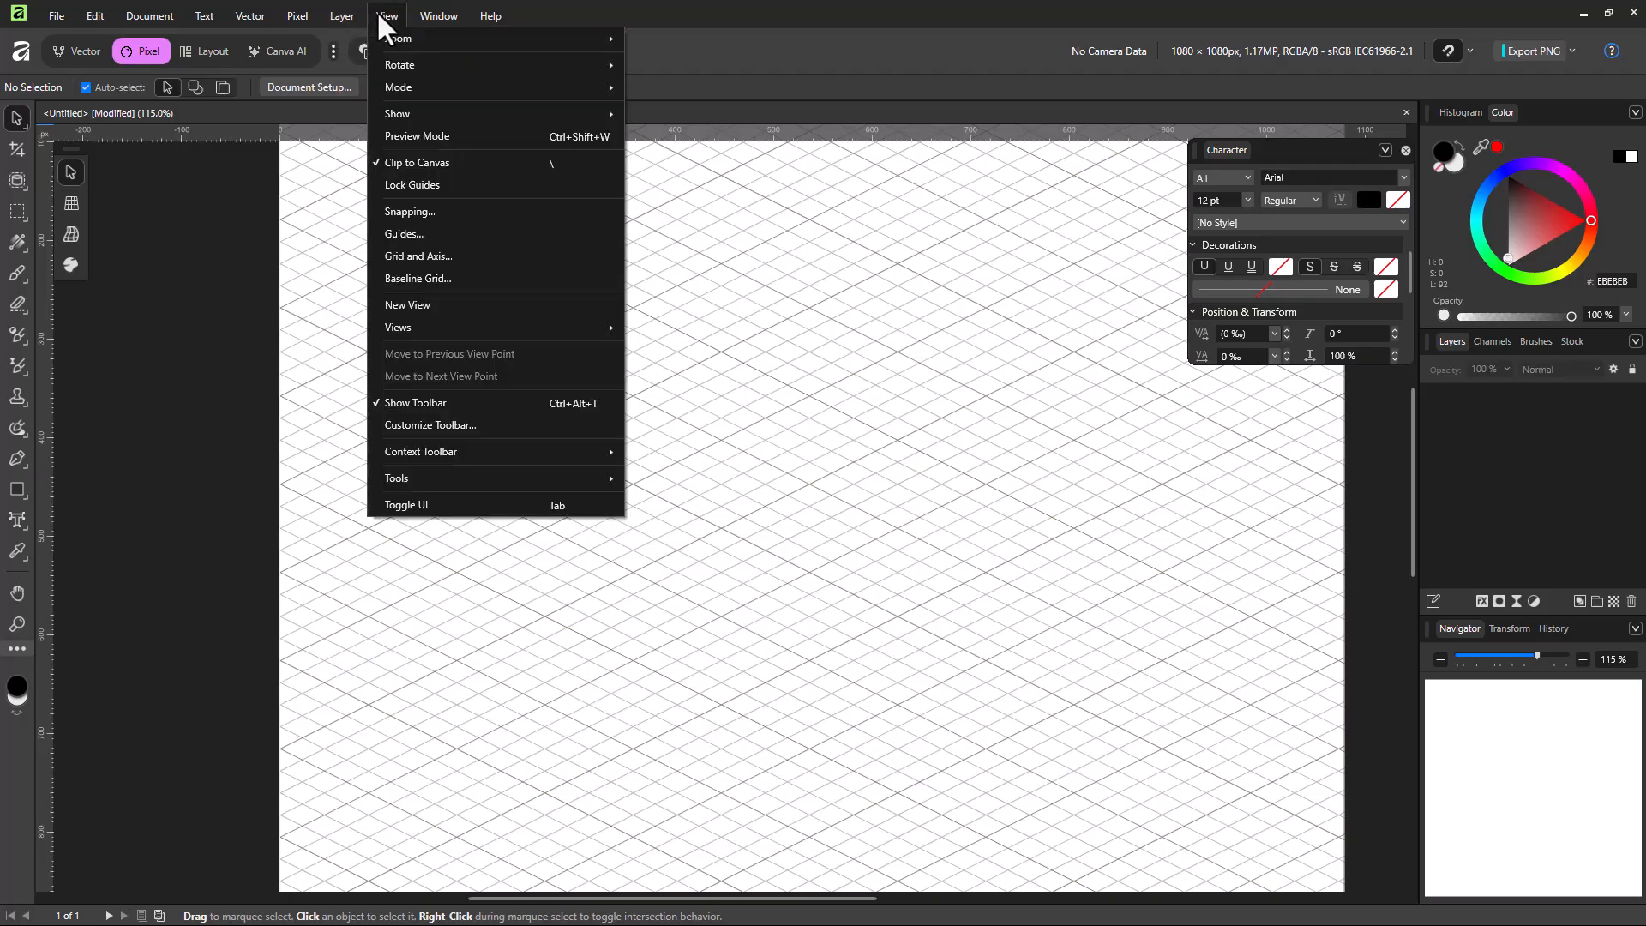
pyautogui.click(399, 210)
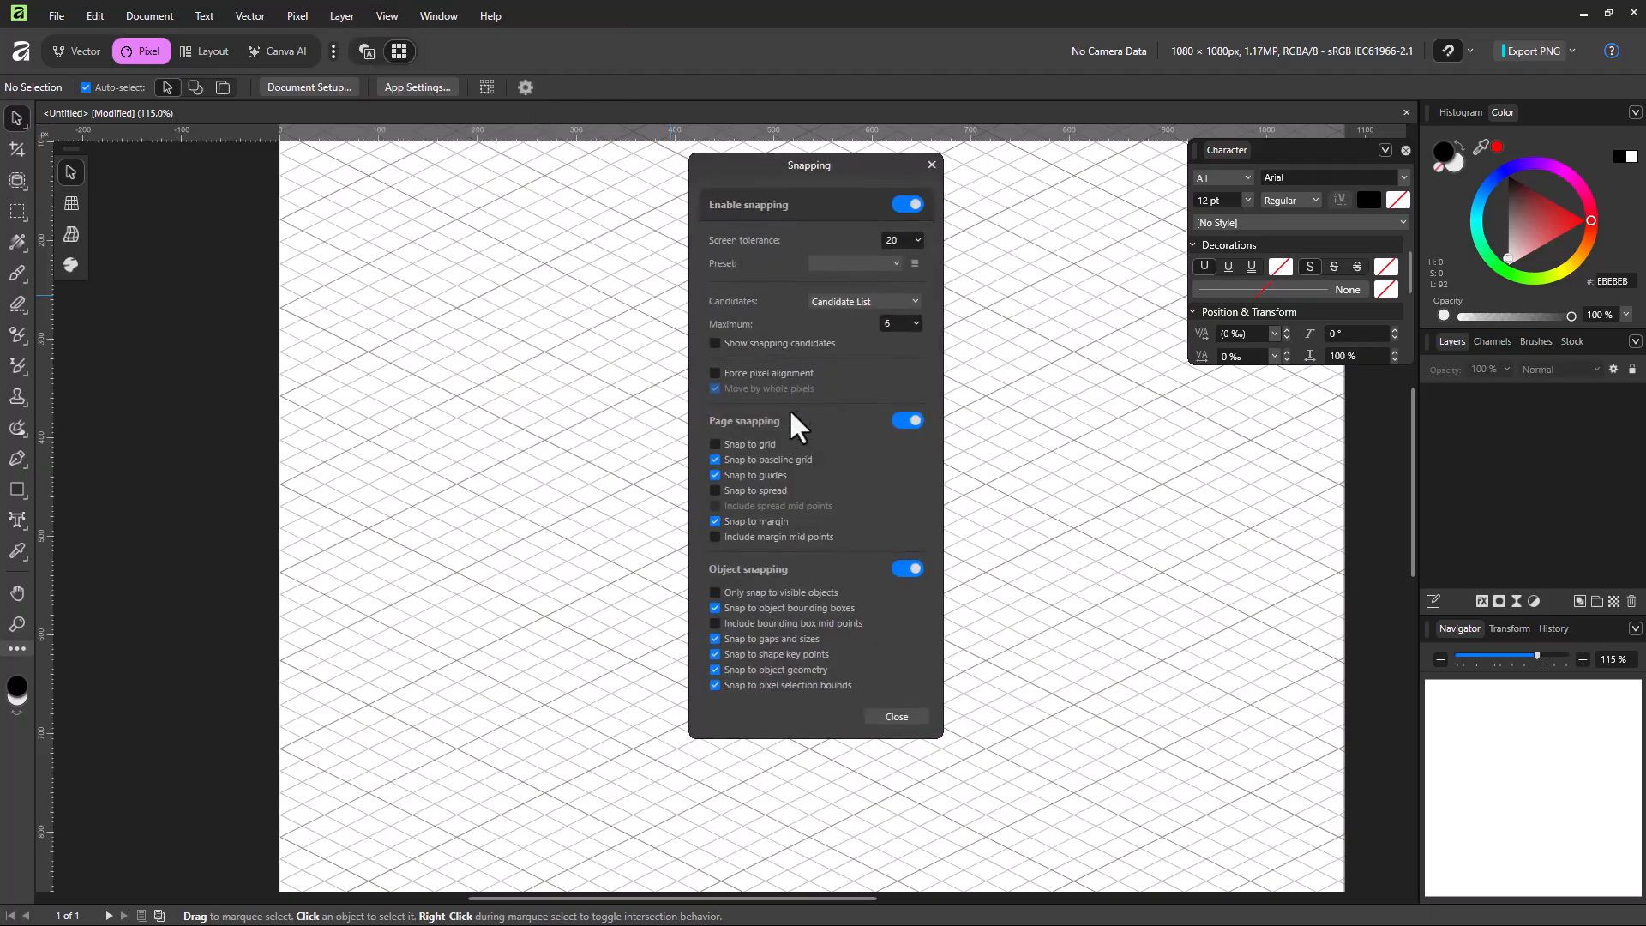
pyautogui.click(929, 164)
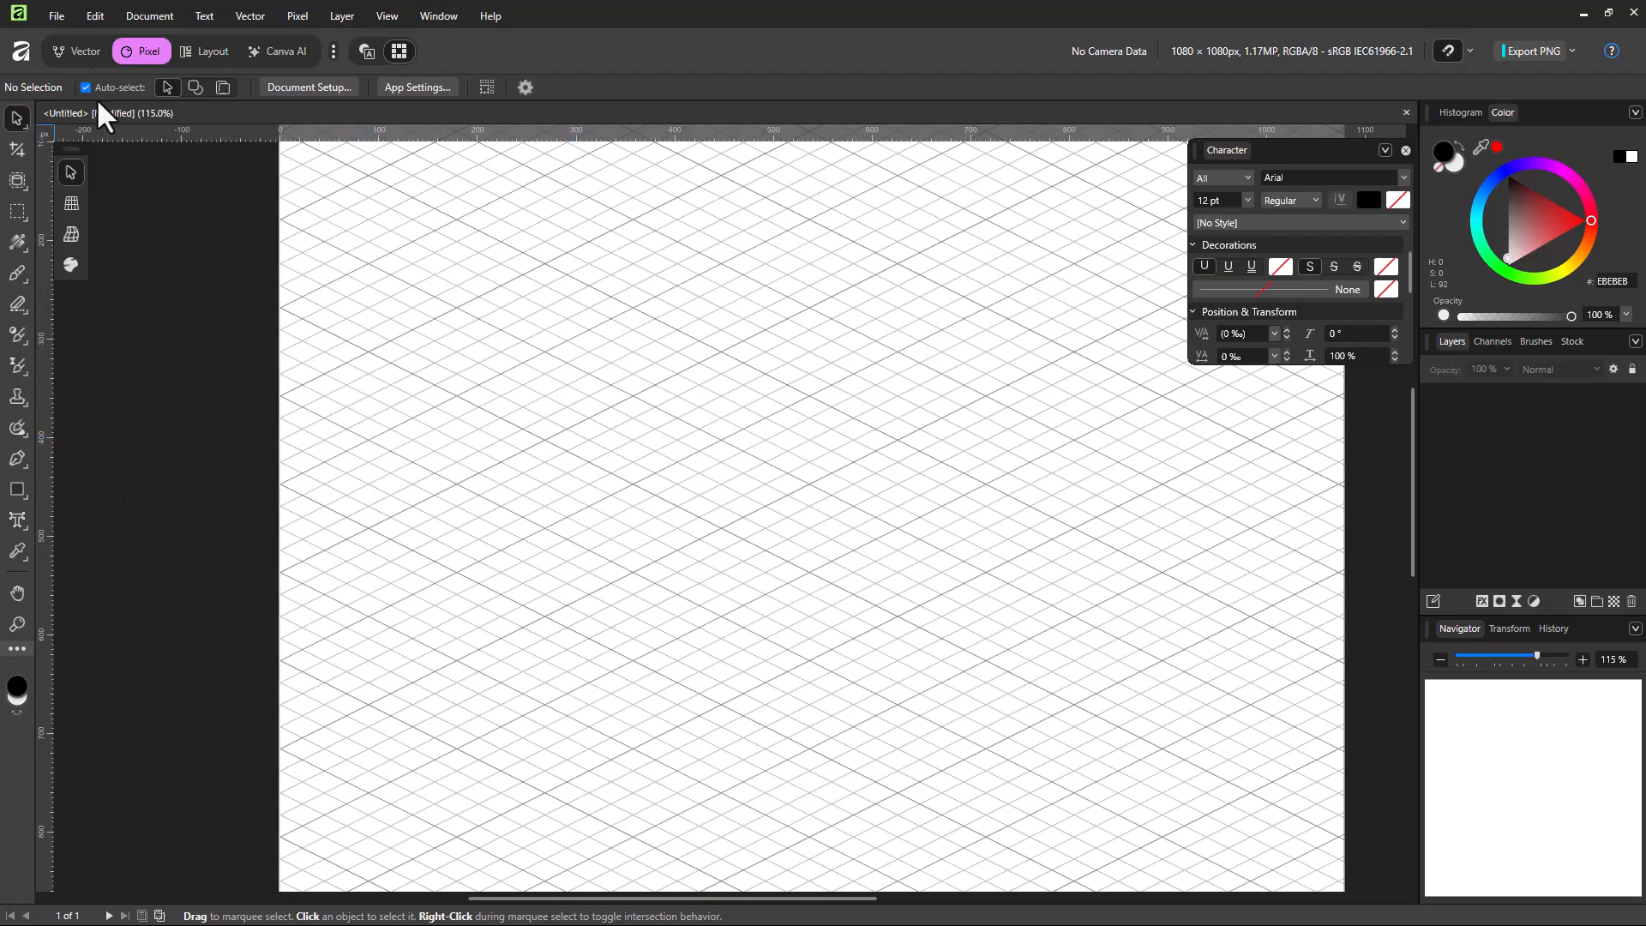
# Switch to the Vector workspace and activate the Pen tool.
pyautogui.click(77, 50)
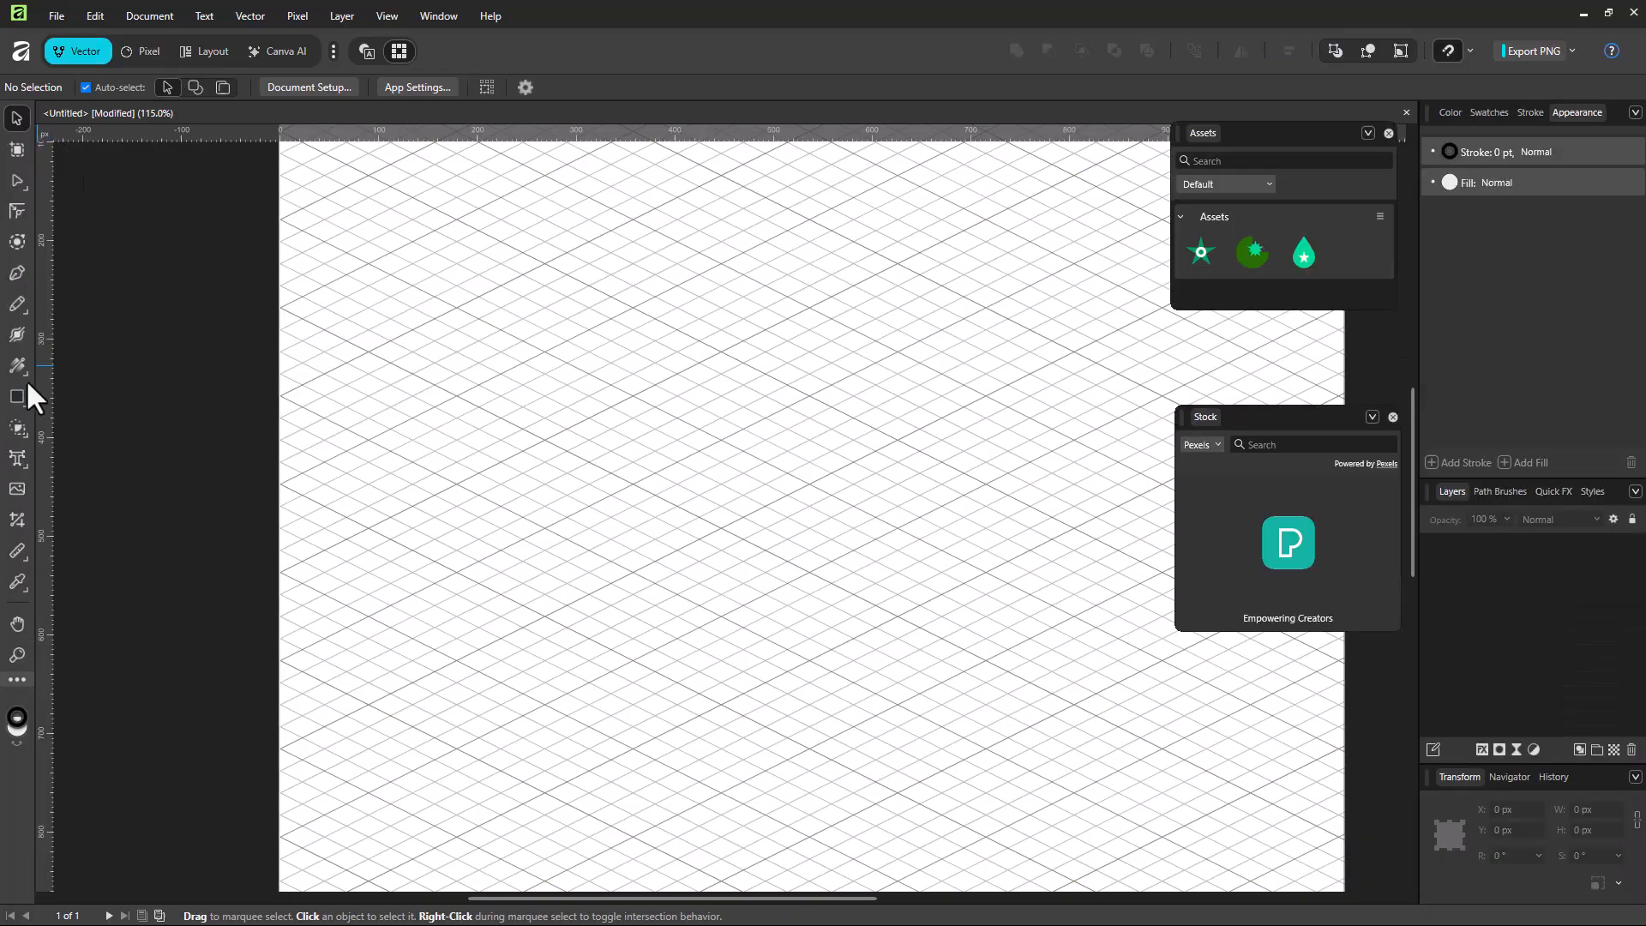
pyautogui.click(12, 276)
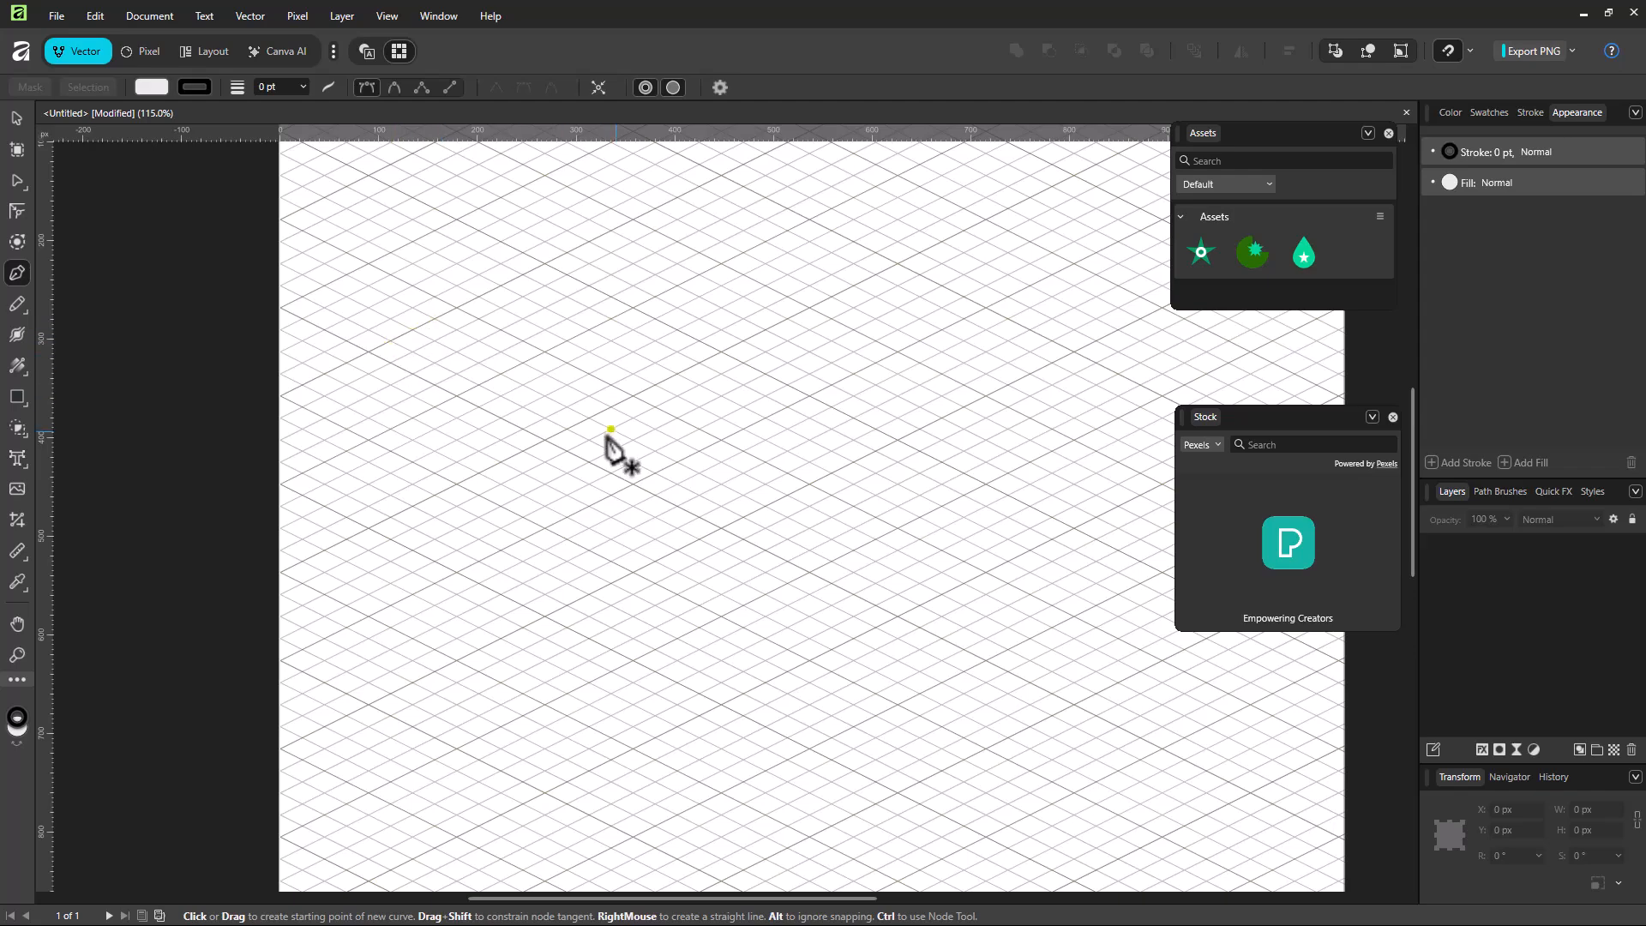
# Draw a closed rhombus about 179 px wide along the isometric grid in the canvas's upper-left area, and deselect it.
pyautogui.click(456, 395)
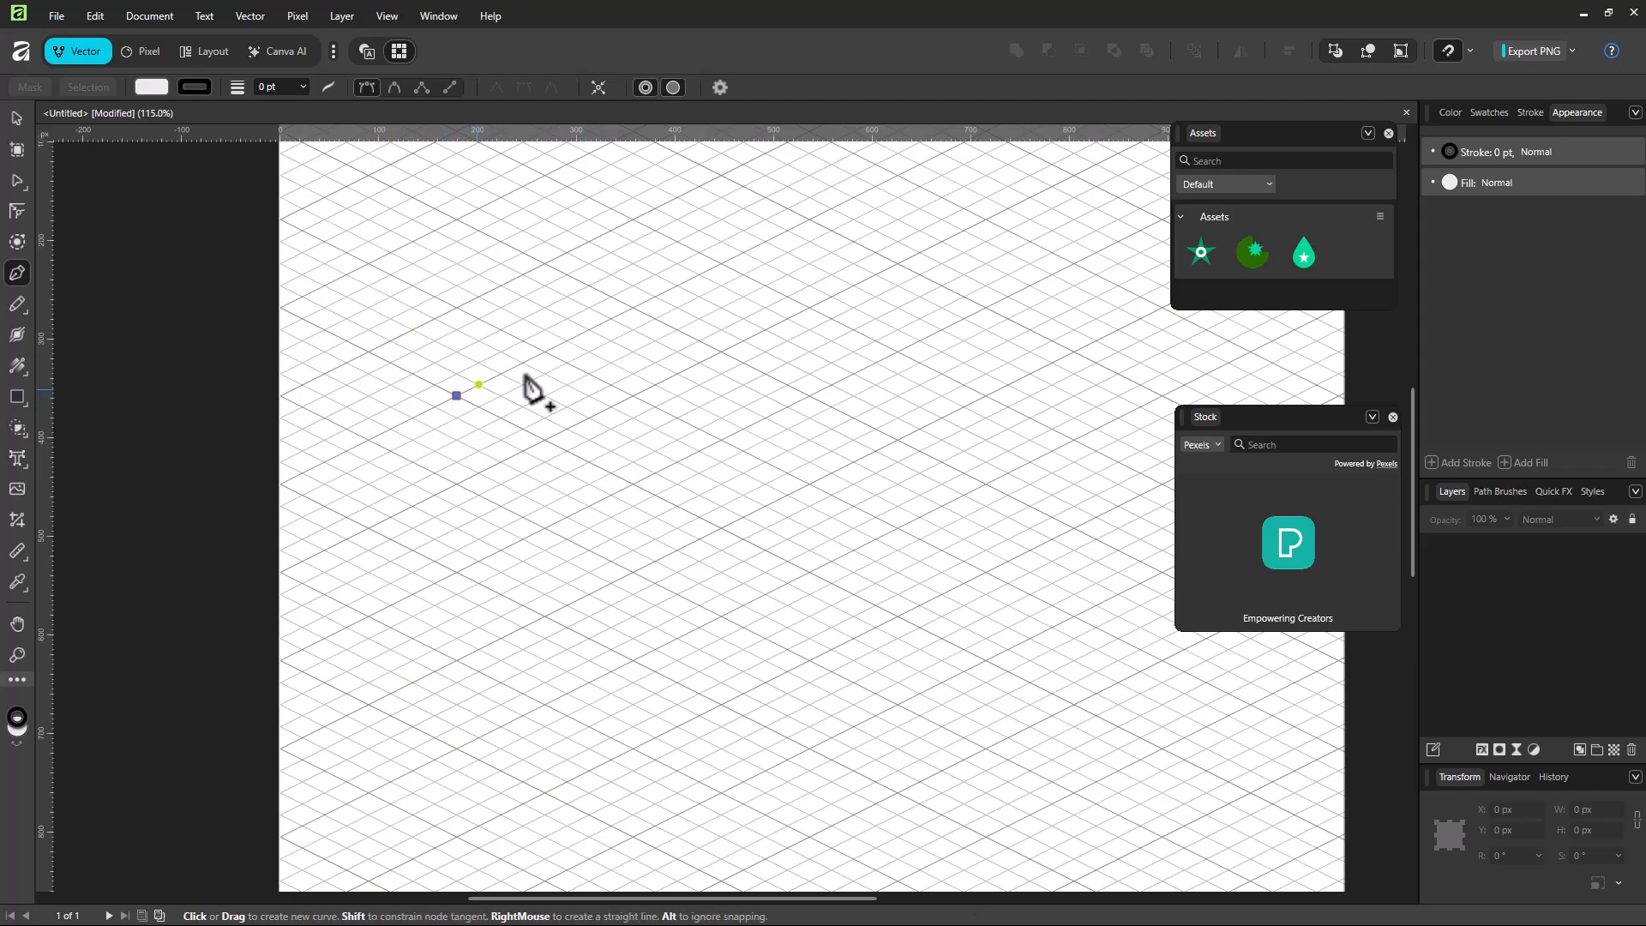
pyautogui.click(545, 351)
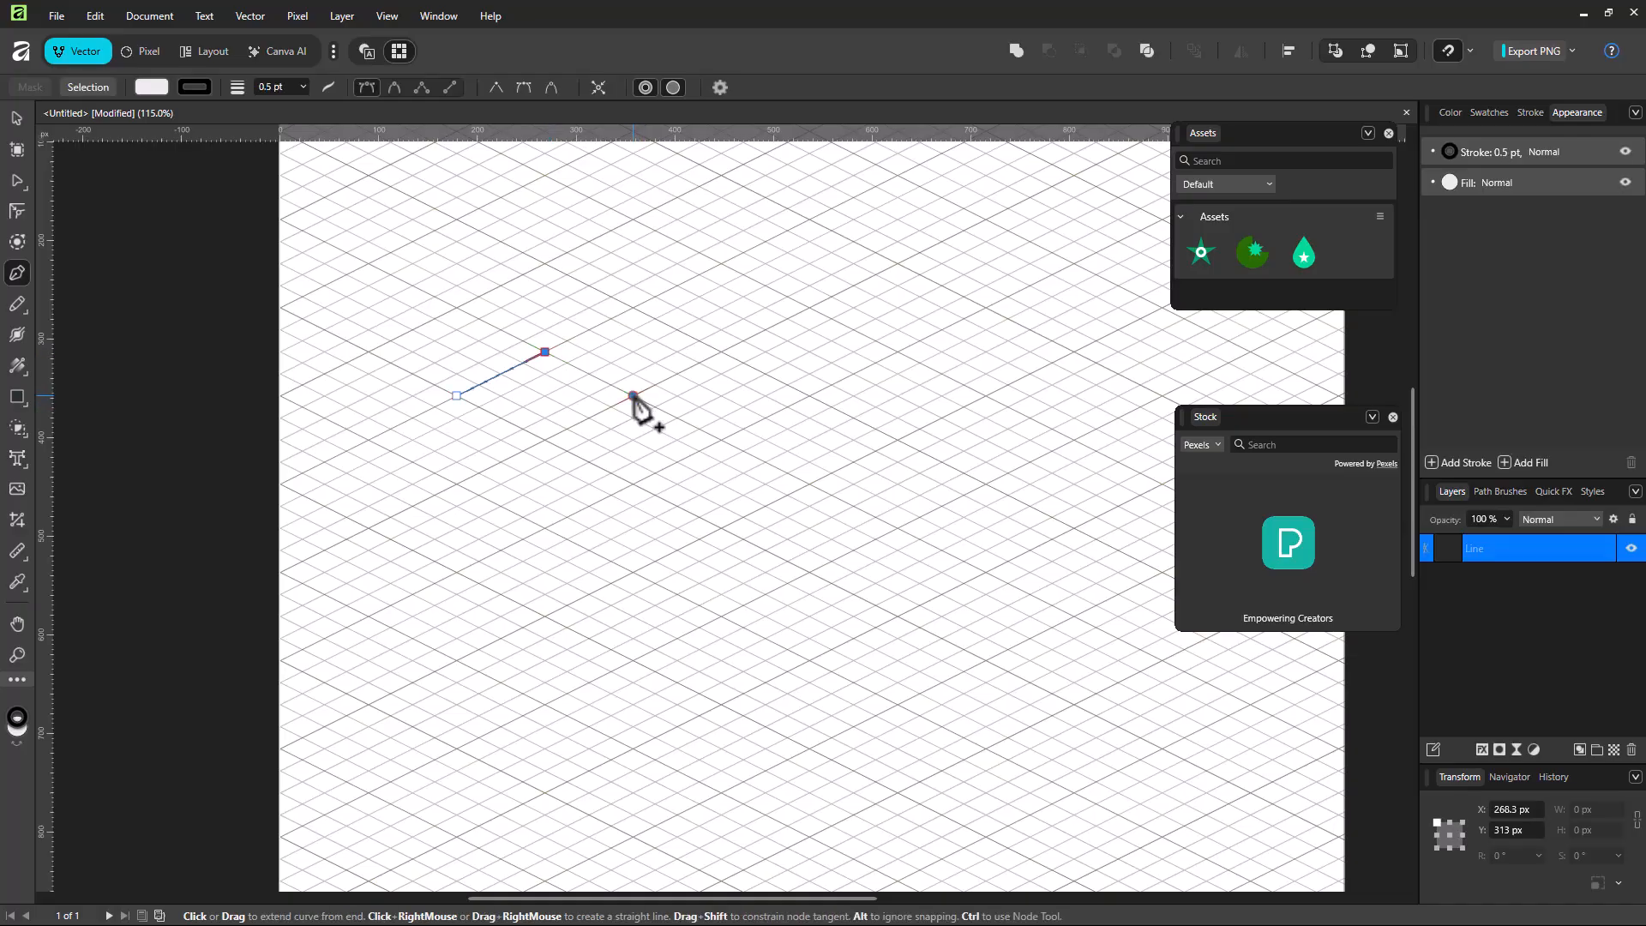
pyautogui.click(632, 395)
pyautogui.click(545, 440)
pyautogui.click(456, 395)
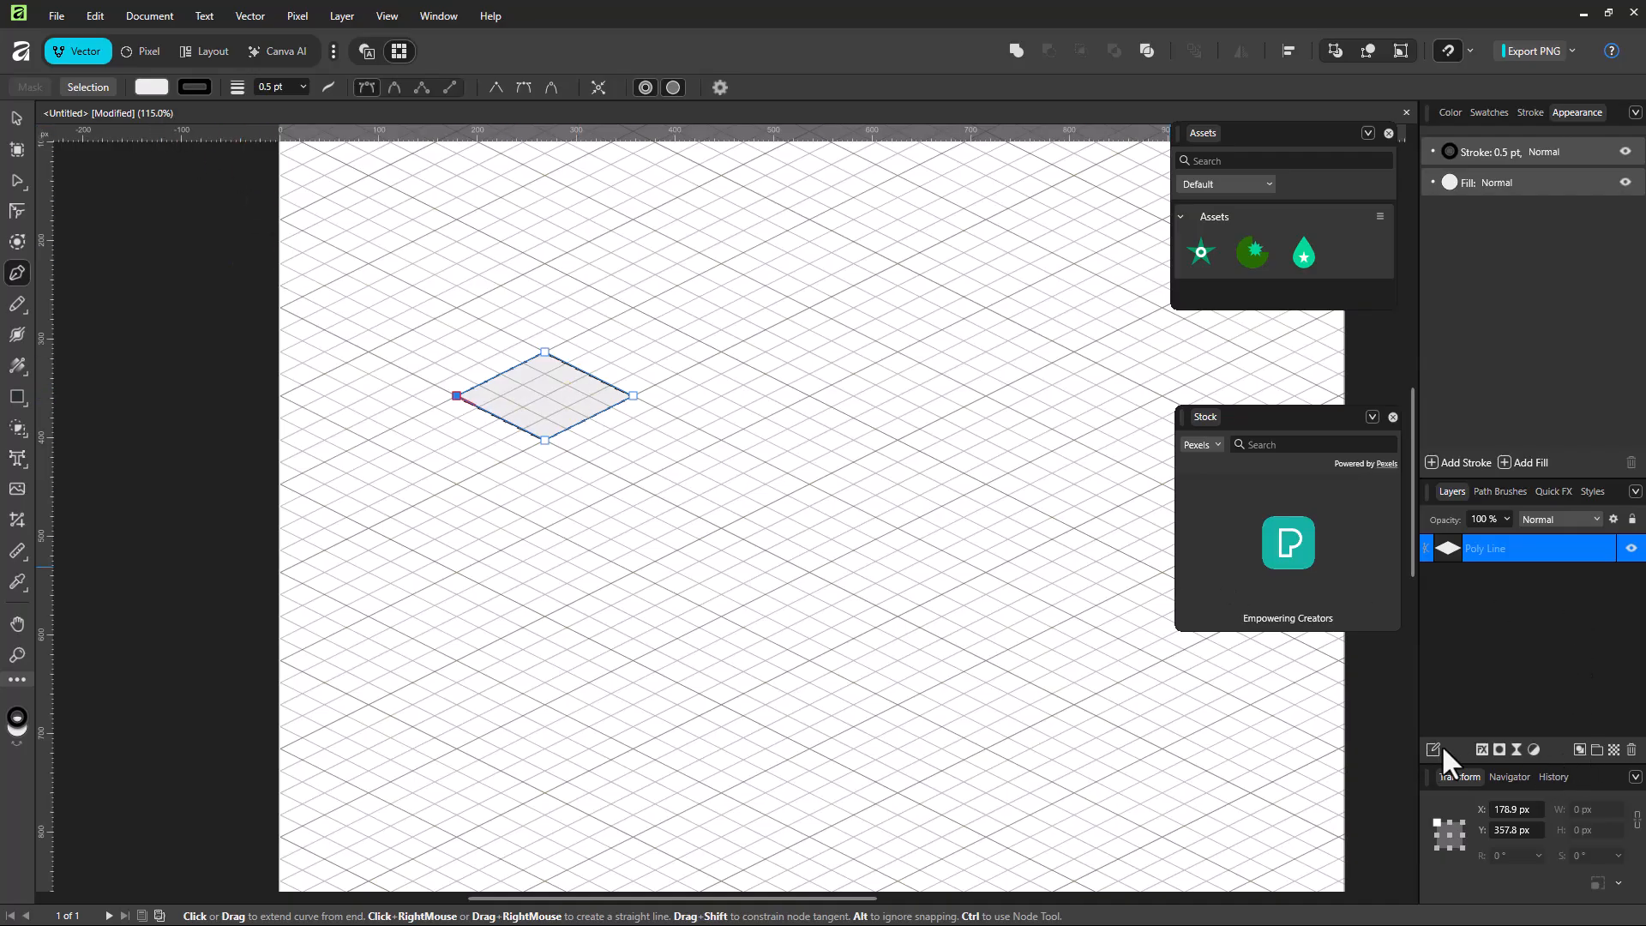
pyautogui.click(1472, 610)
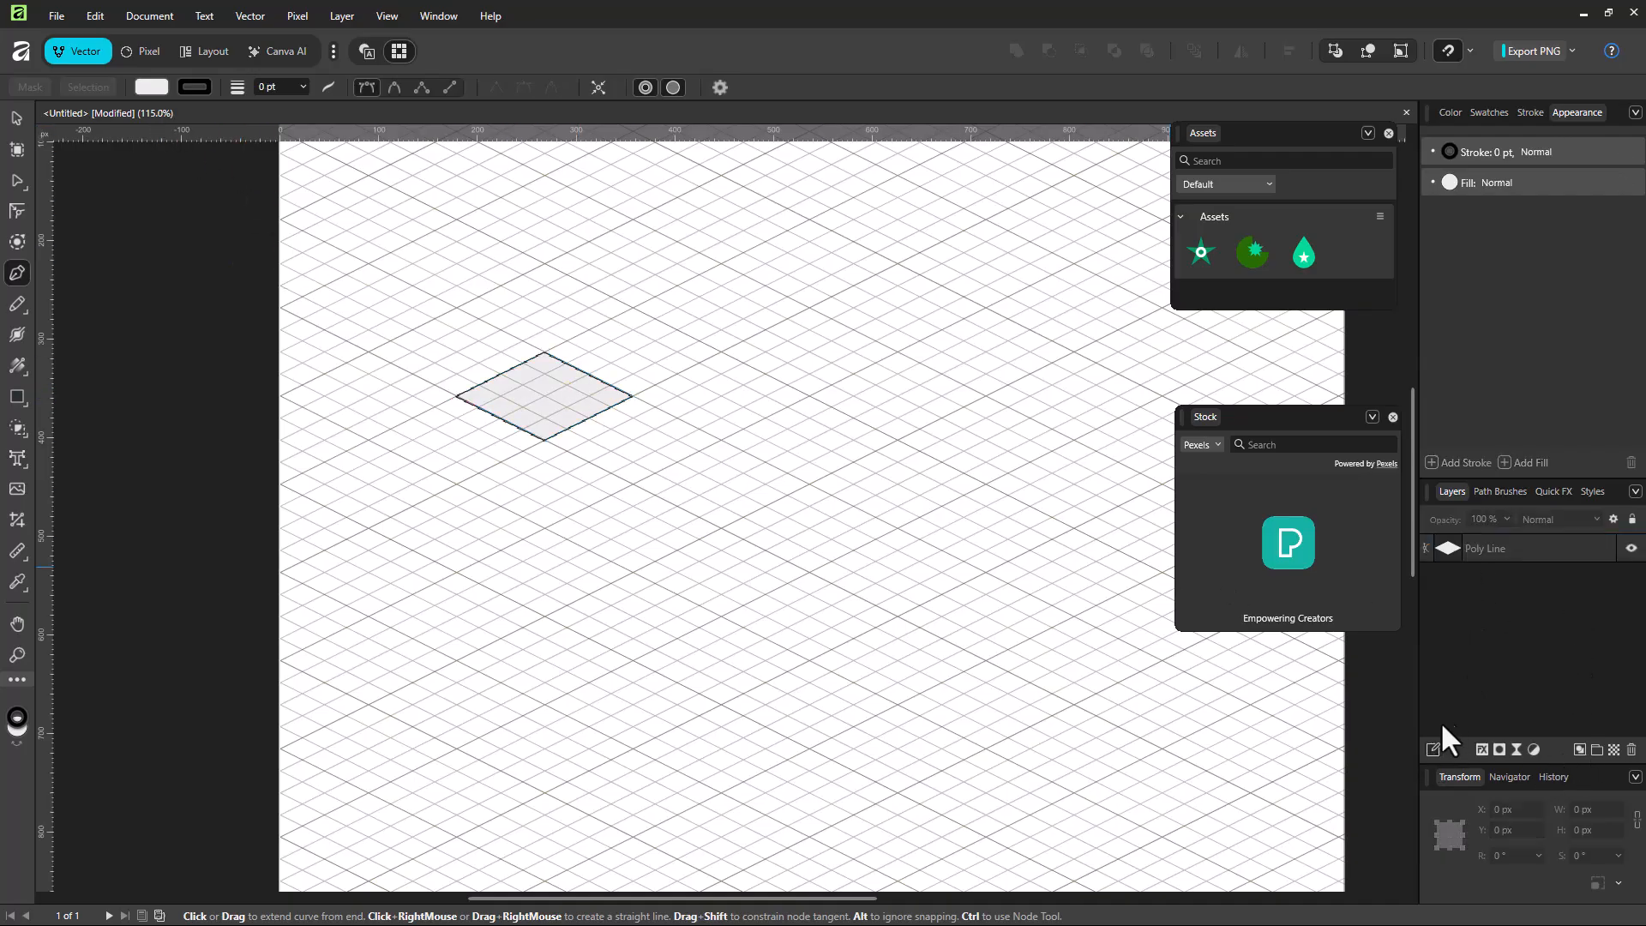
# Try to start a side face below the rhombus's right corner, and undo it together with the rhombus.
pyautogui.click(633, 484)
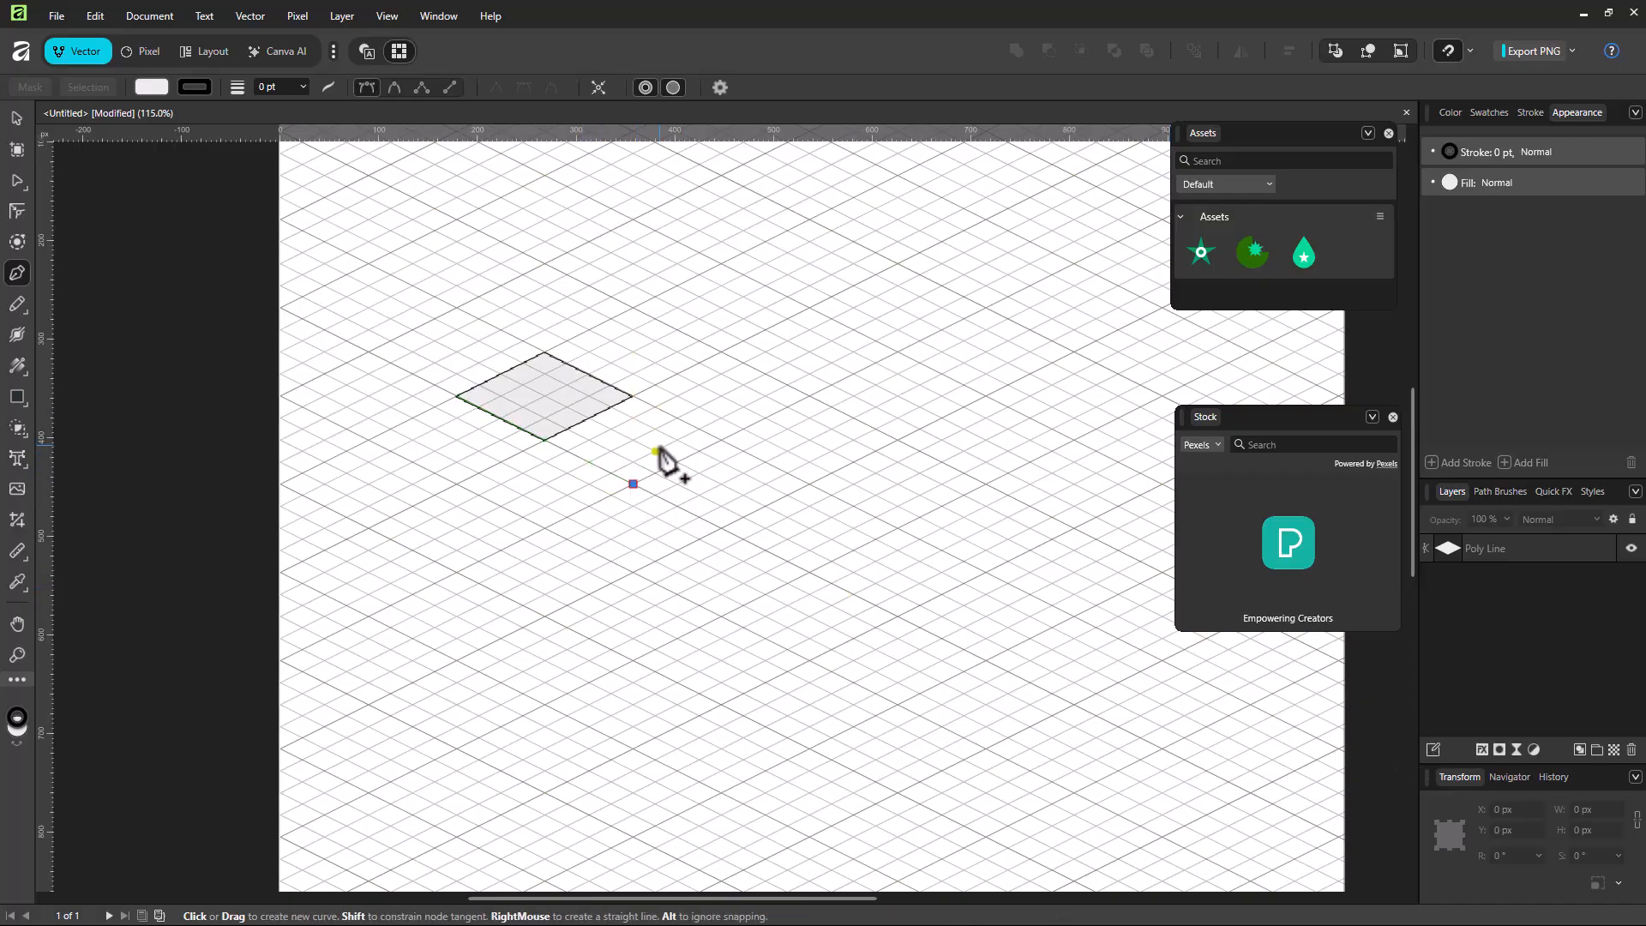
pyautogui.hotkey('ctrl', 'z')
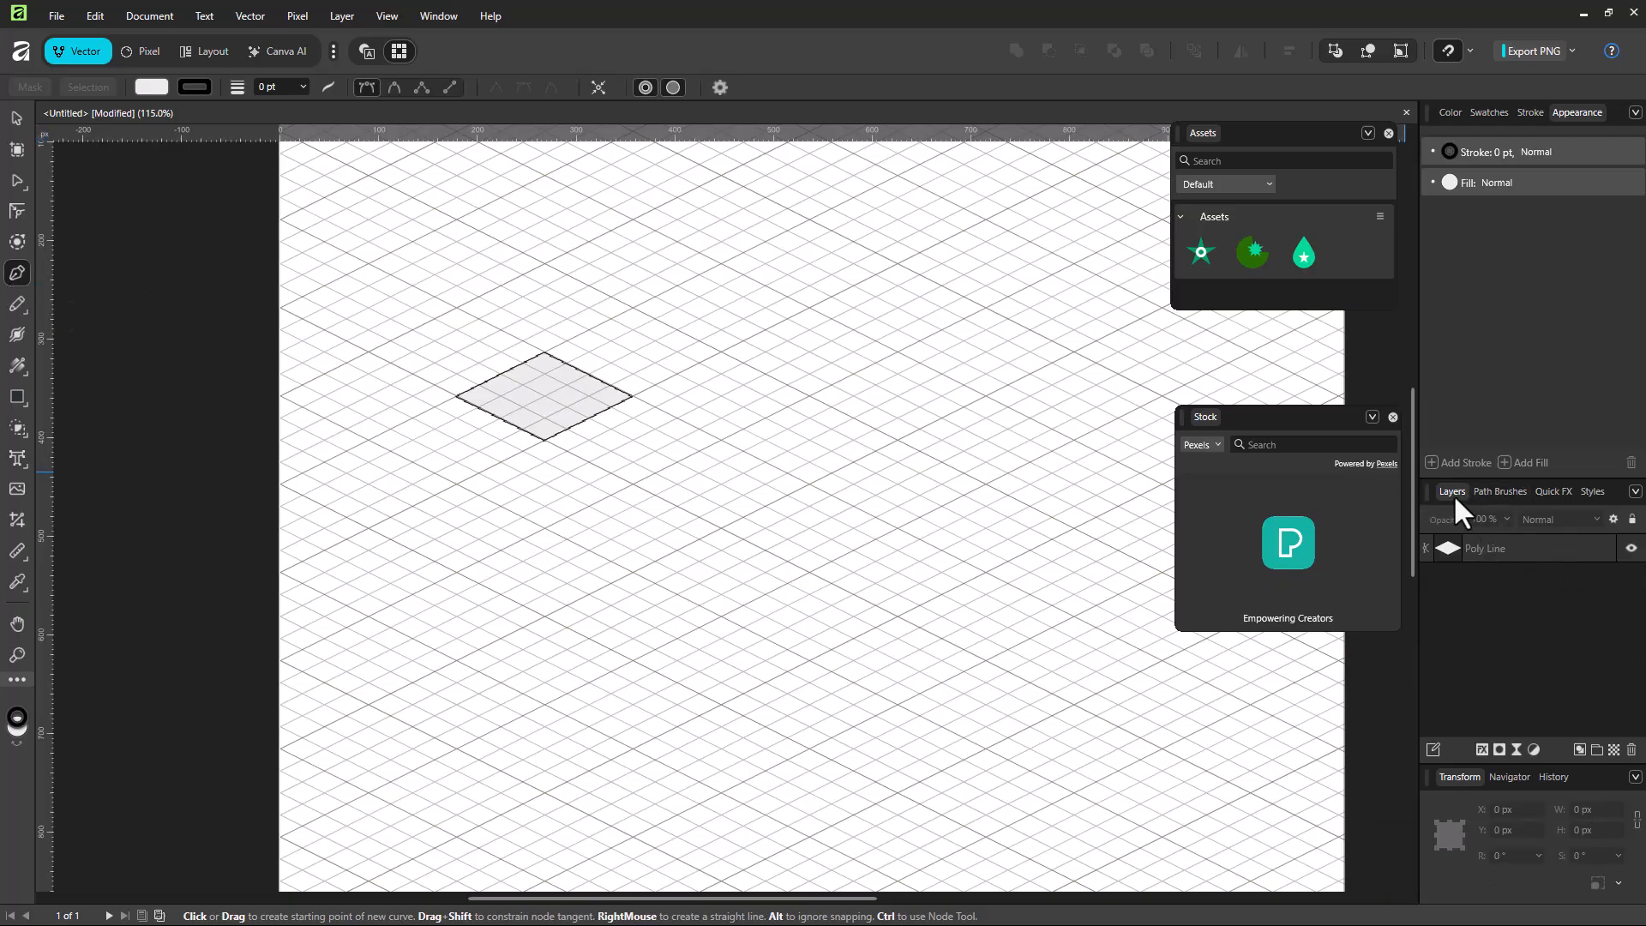
pyautogui.click(1509, 552)
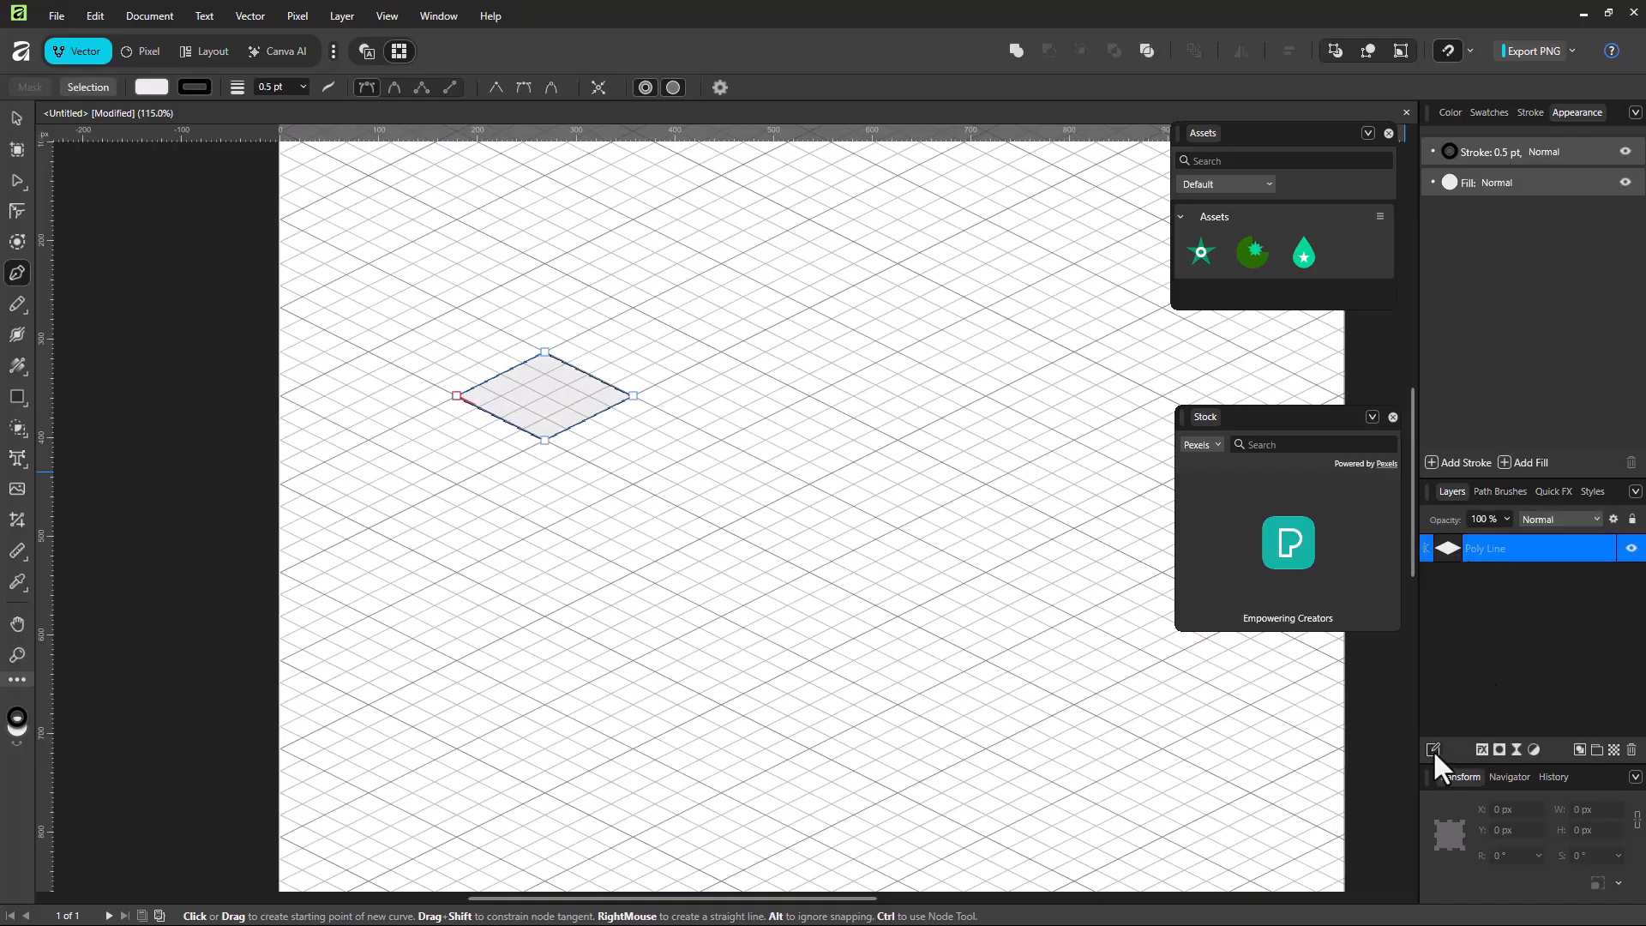
pyautogui.click(632, 484)
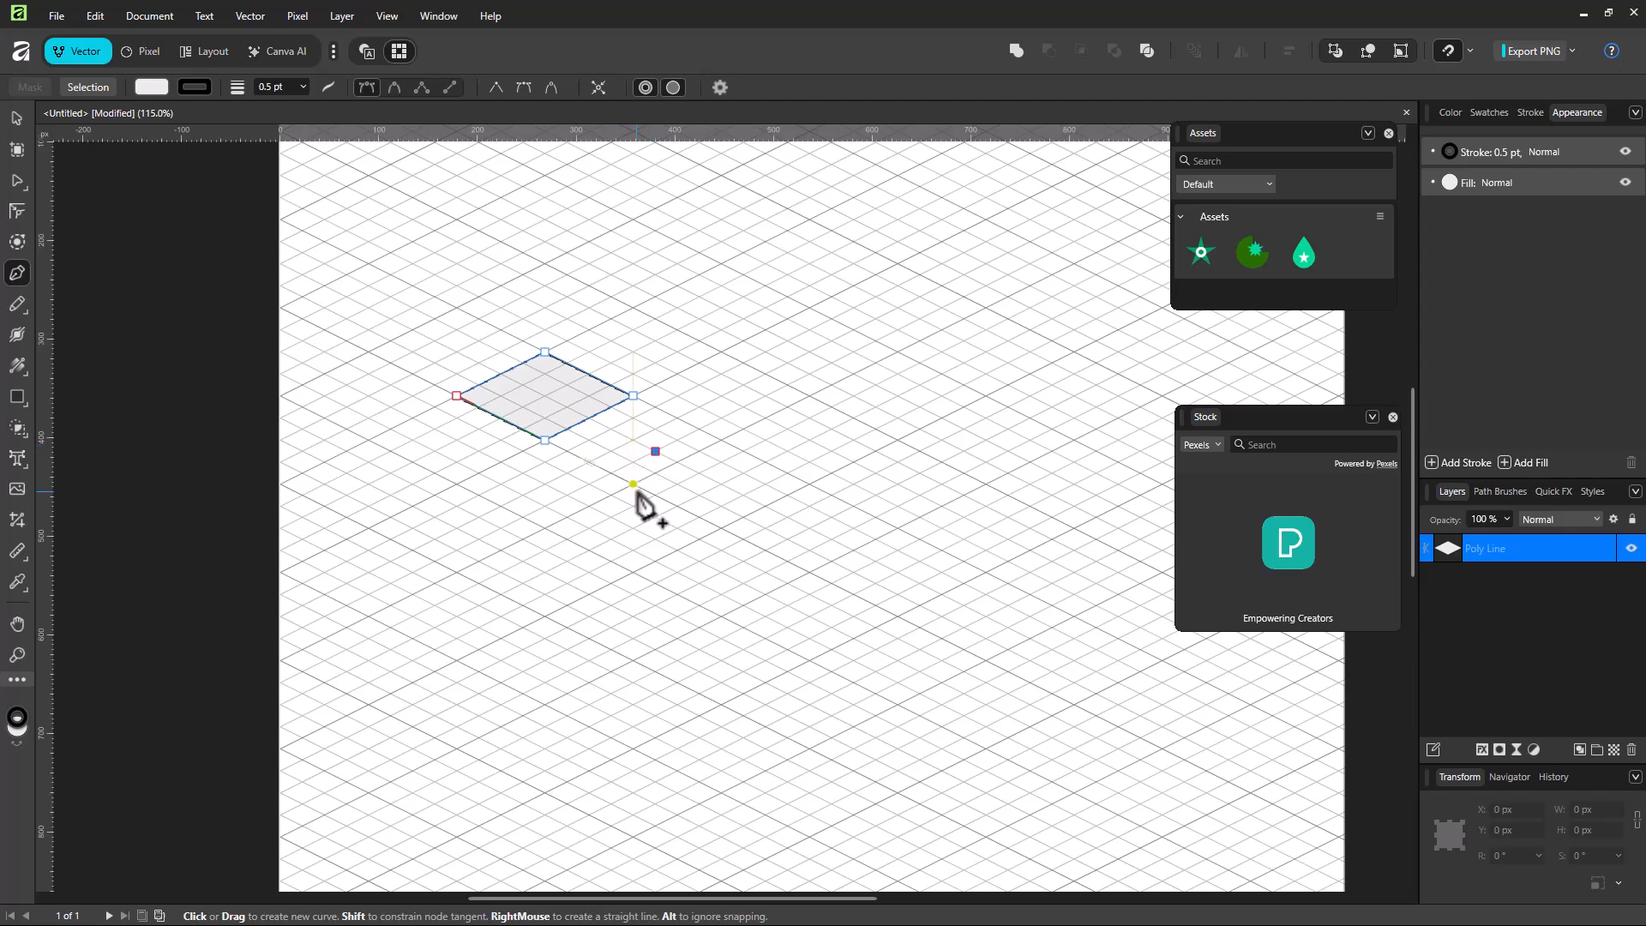
pyautogui.hotkey('ctrl', 'z')
pyautogui.hotkey('ctrl', 'z')
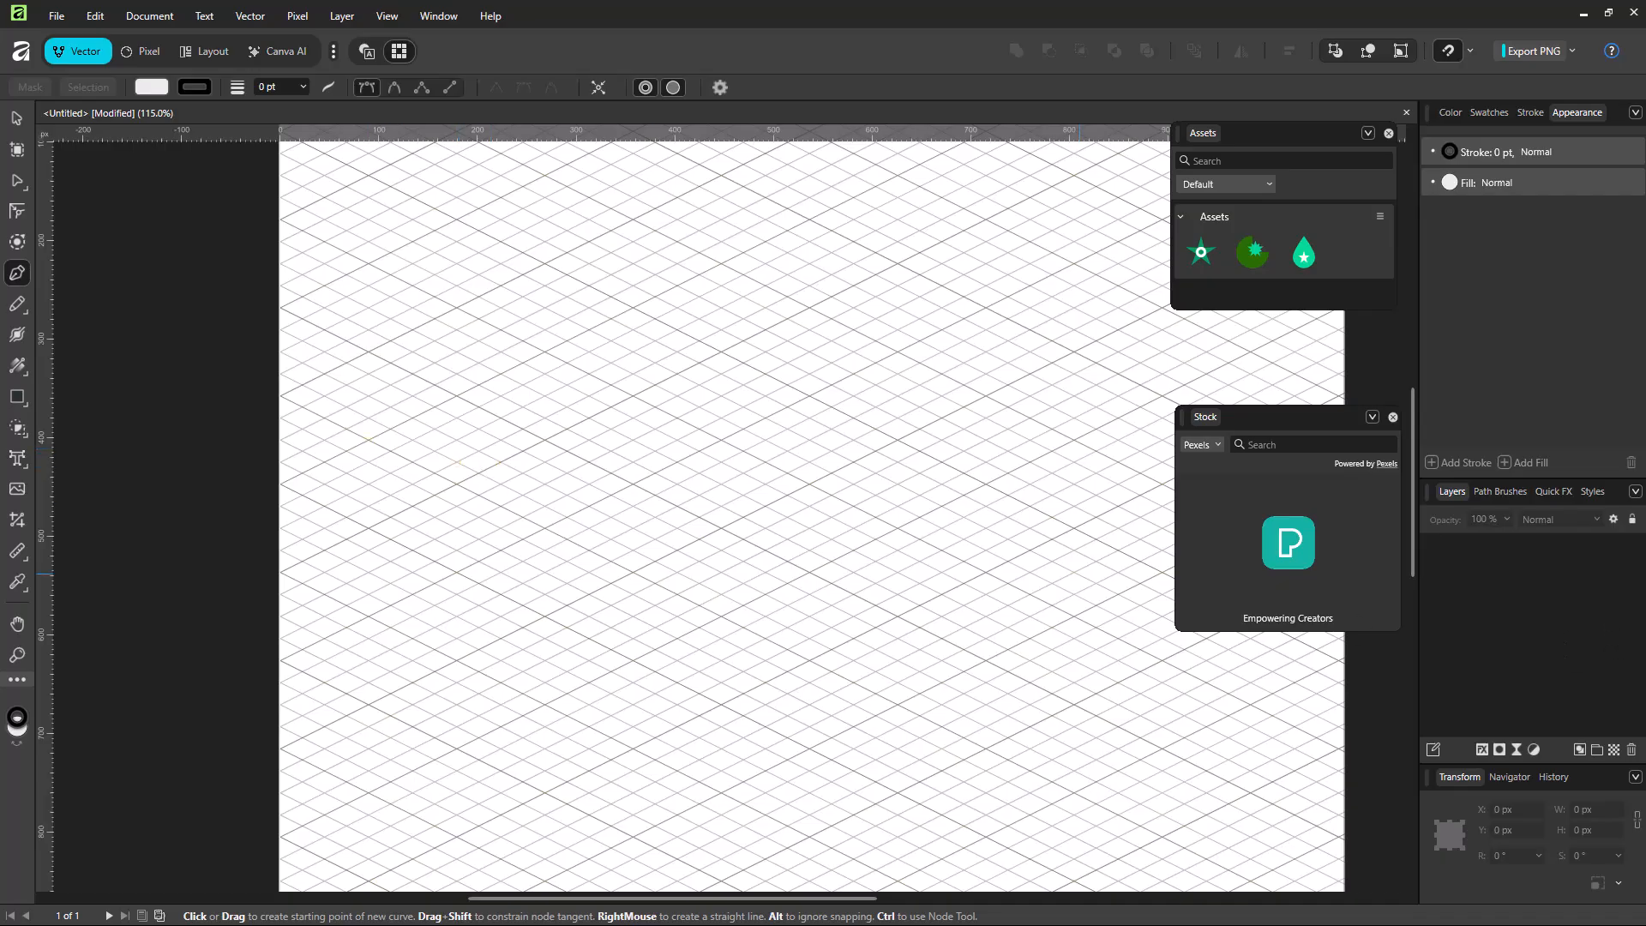
# Draw the cube's top face as a closed rhombus about 179 px wide, following the isometric grid from about X 179, Y 358 px.
pyautogui.click(456, 395)
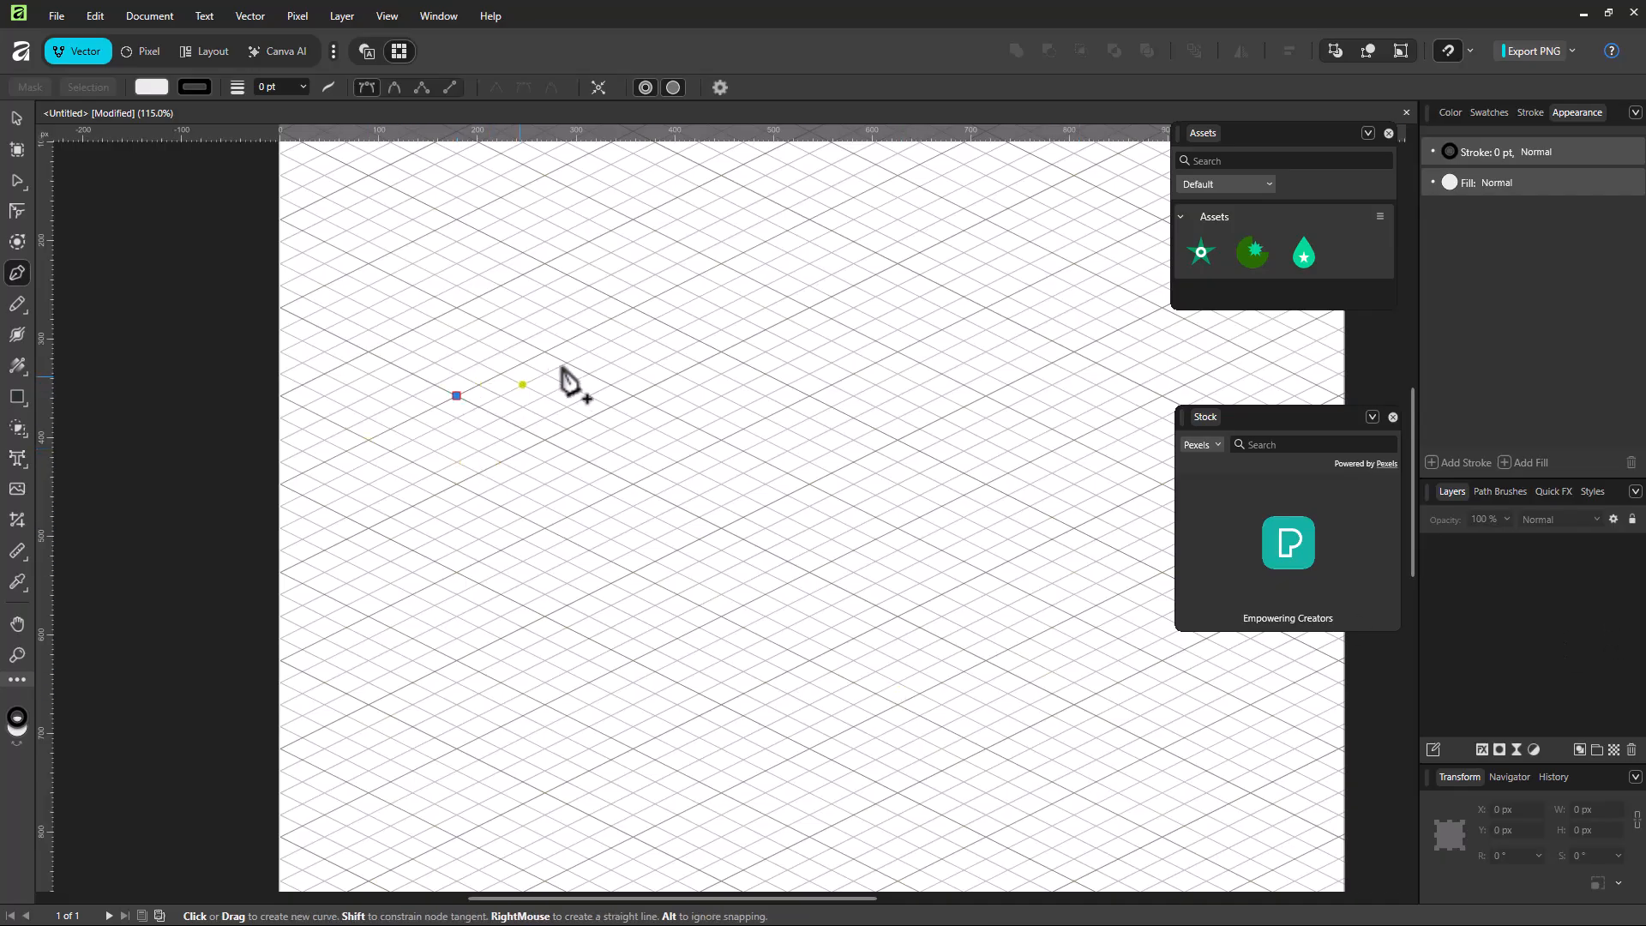
pyautogui.click(545, 352)
pyautogui.click(632, 395)
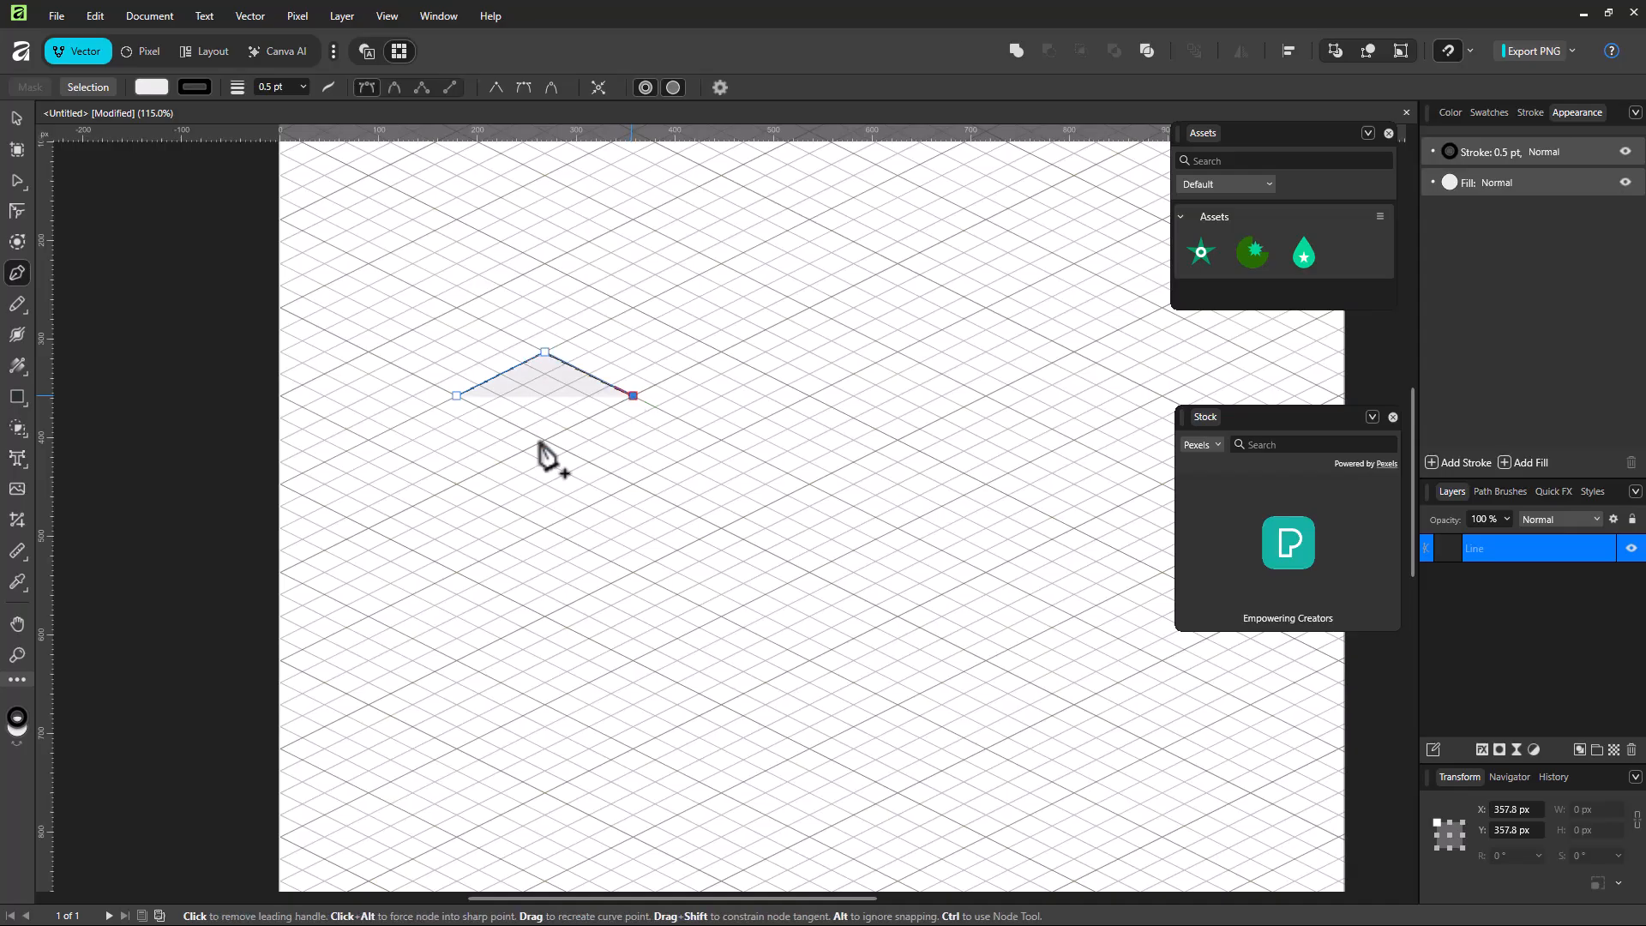
pyautogui.click(545, 440)
pyautogui.click(456, 395)
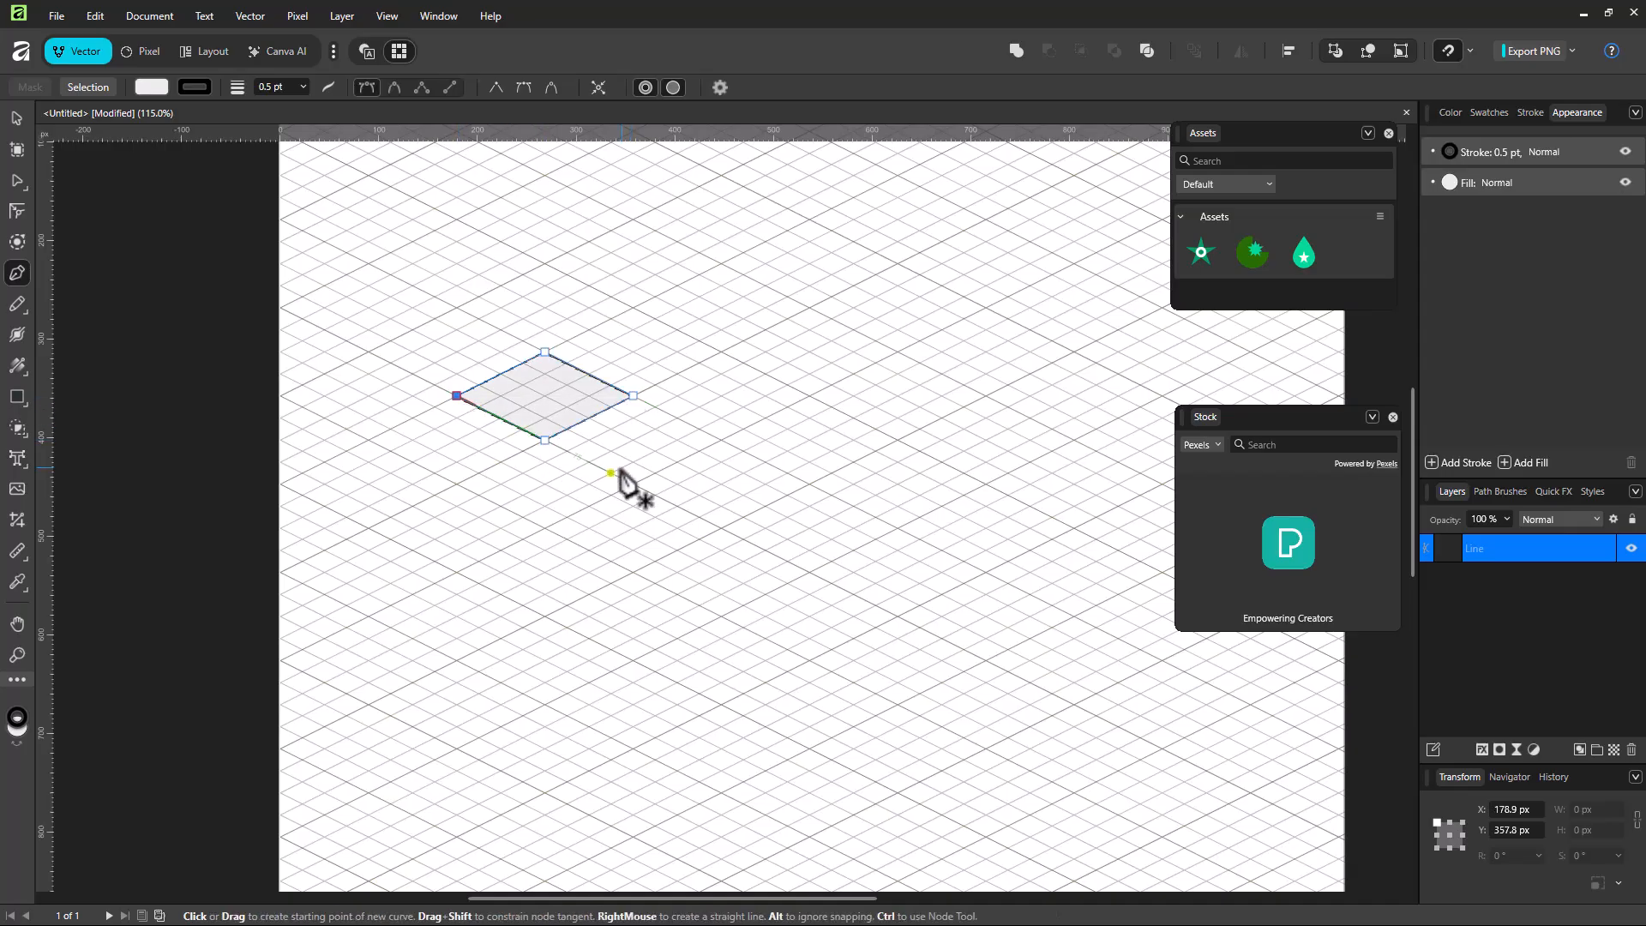
# Draw the cube's right face as a closed four-point shape about 89 px high, sharing the rhombus's lower-right edge.
pyautogui.click(544, 528)
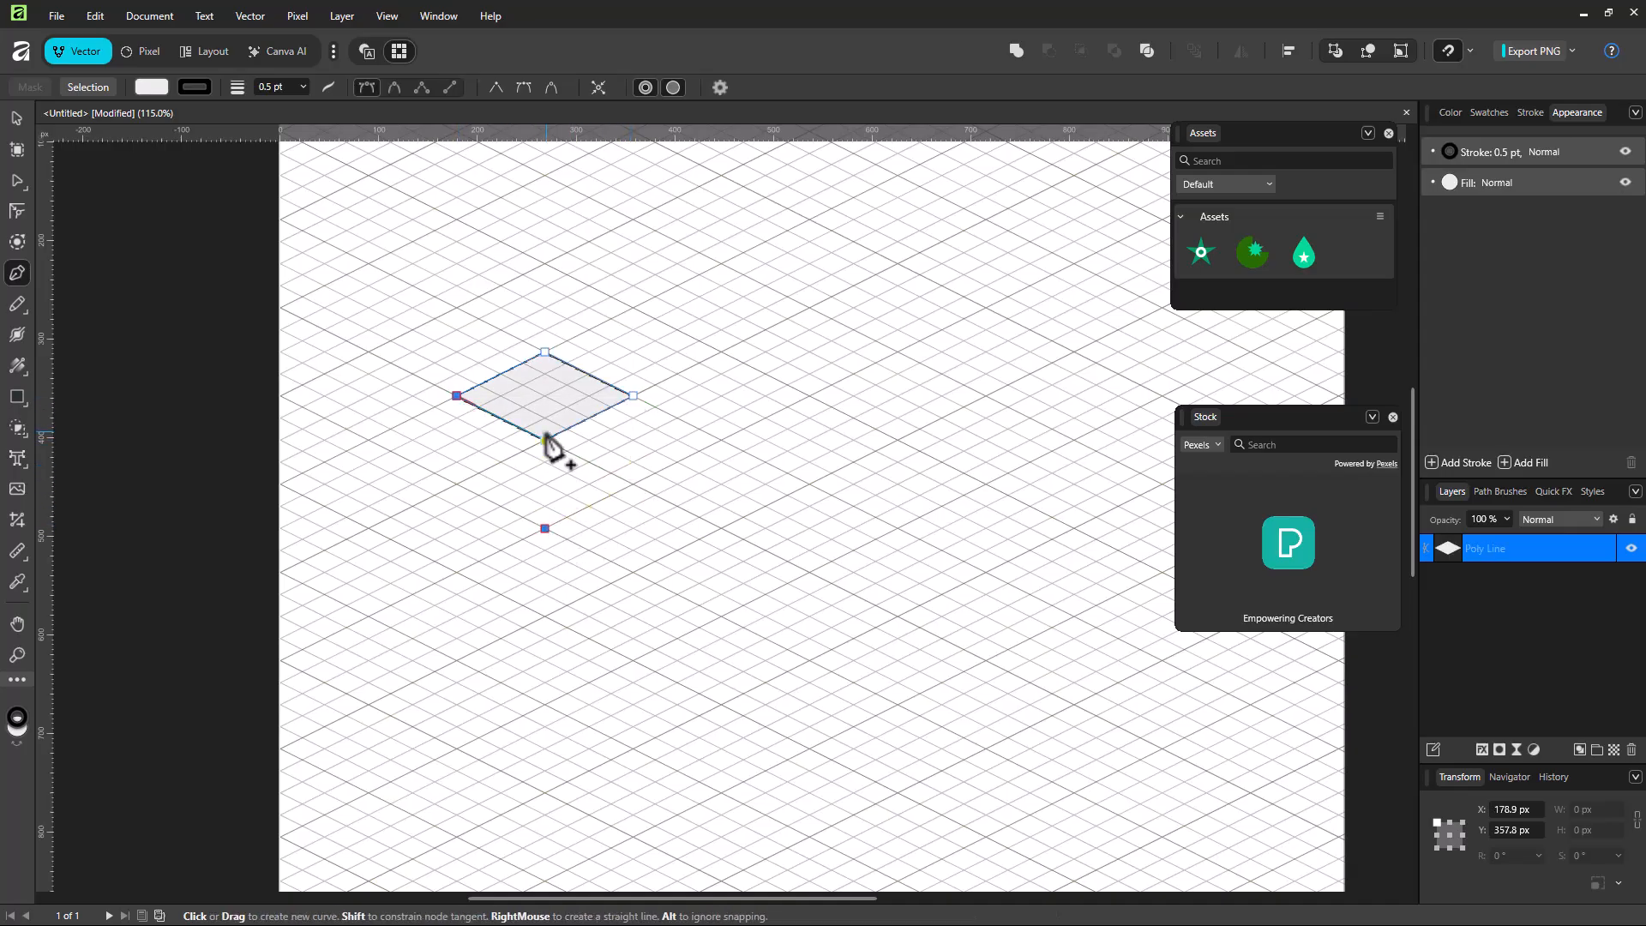
pyautogui.click(545, 440)
pyautogui.click(633, 395)
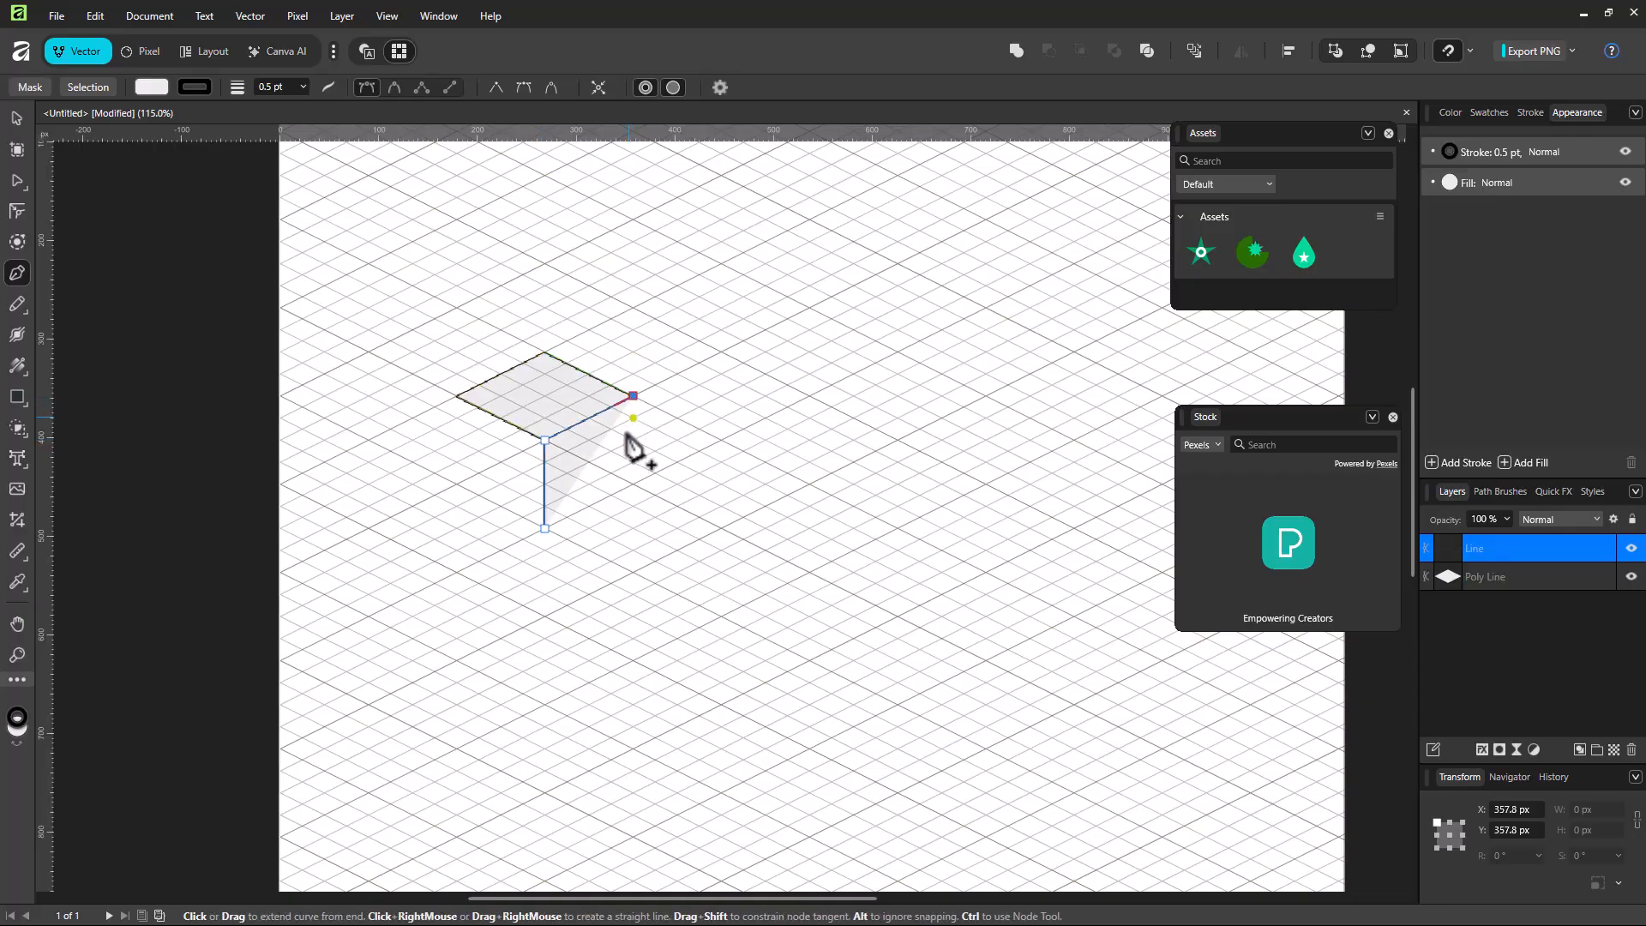
pyautogui.click(633, 483)
pyautogui.click(544, 528)
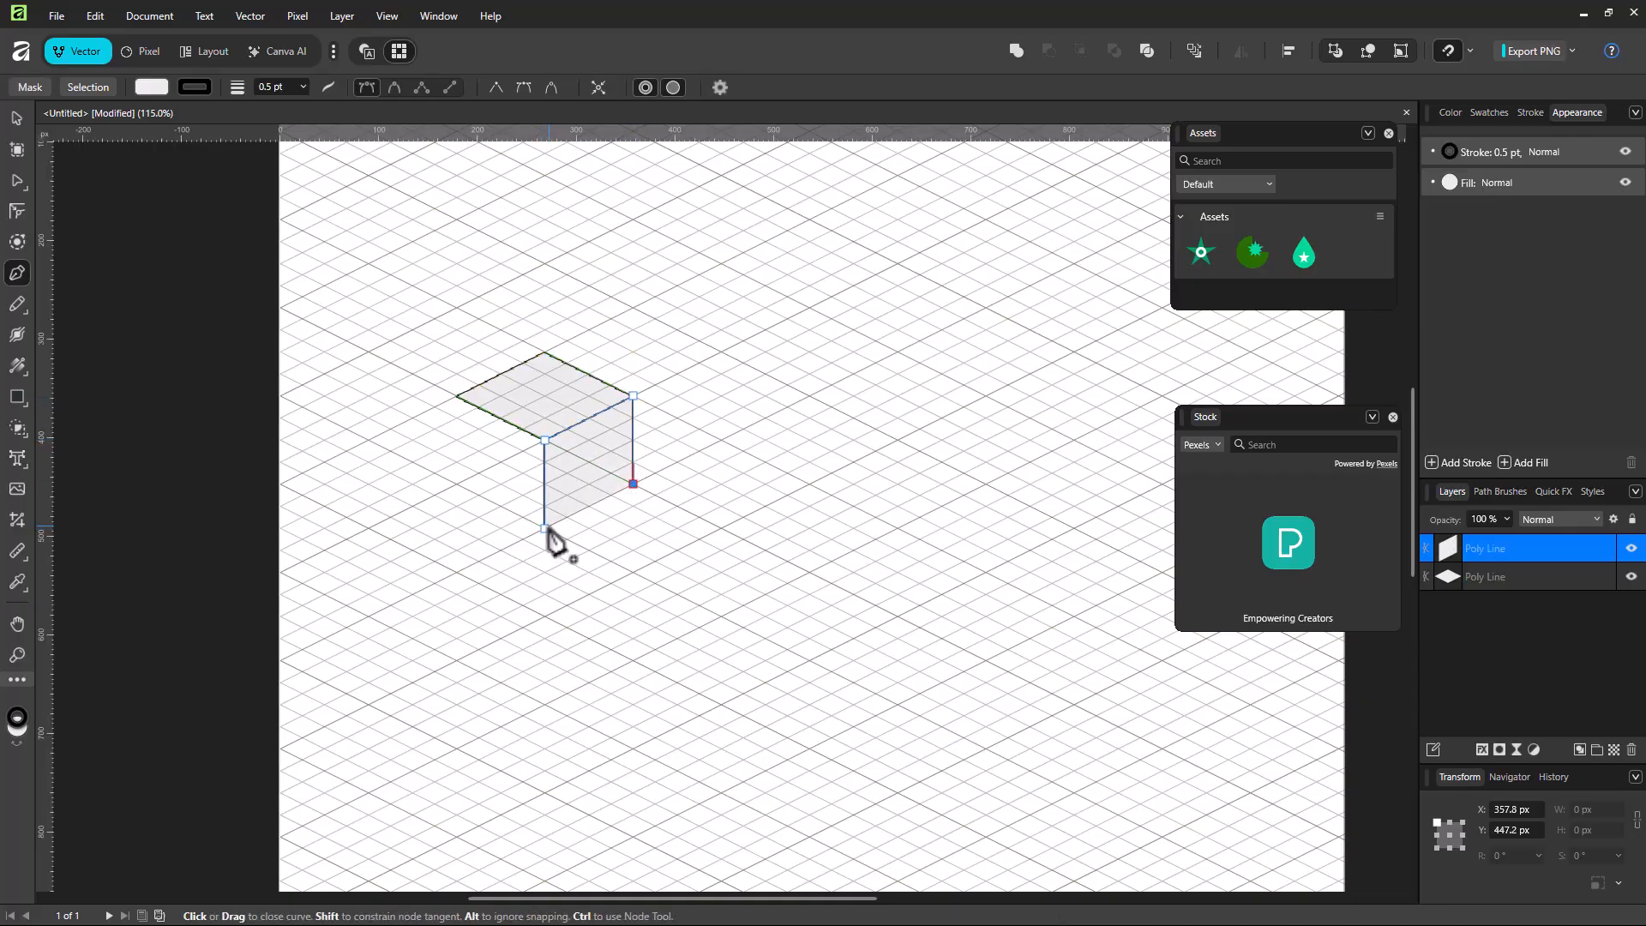
# Draw the cube's left face as a closed four-point shape joining the top and right faces, and deselect it with the Move tool.
pyautogui.click(456, 484)
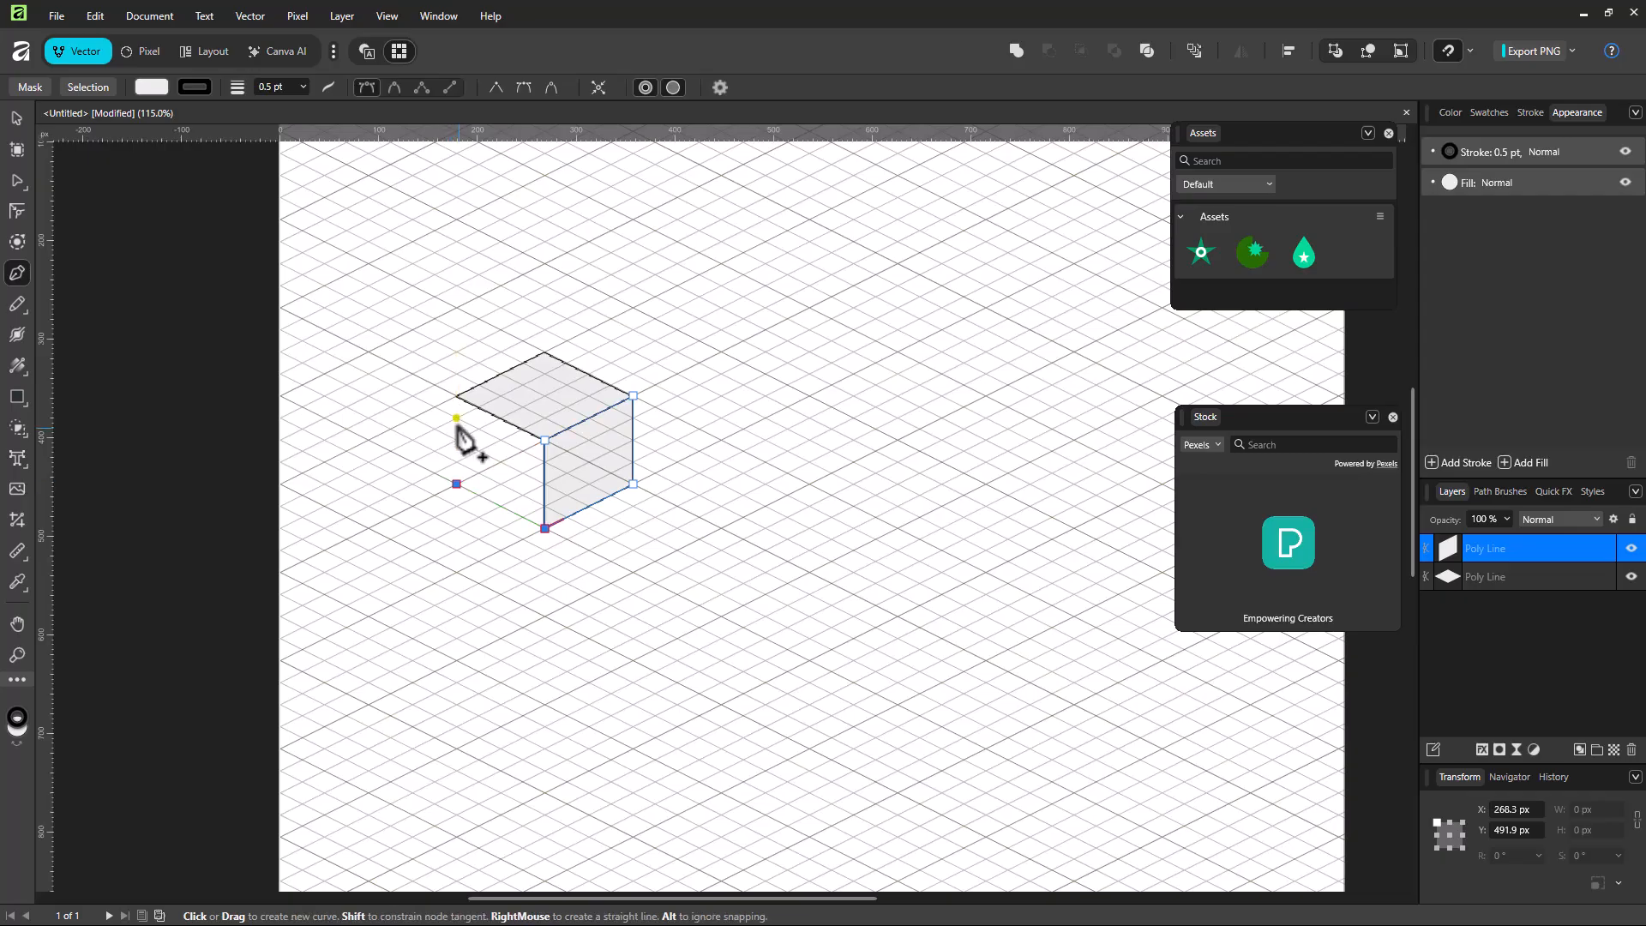
pyautogui.click(456, 395)
pyautogui.click(546, 440)
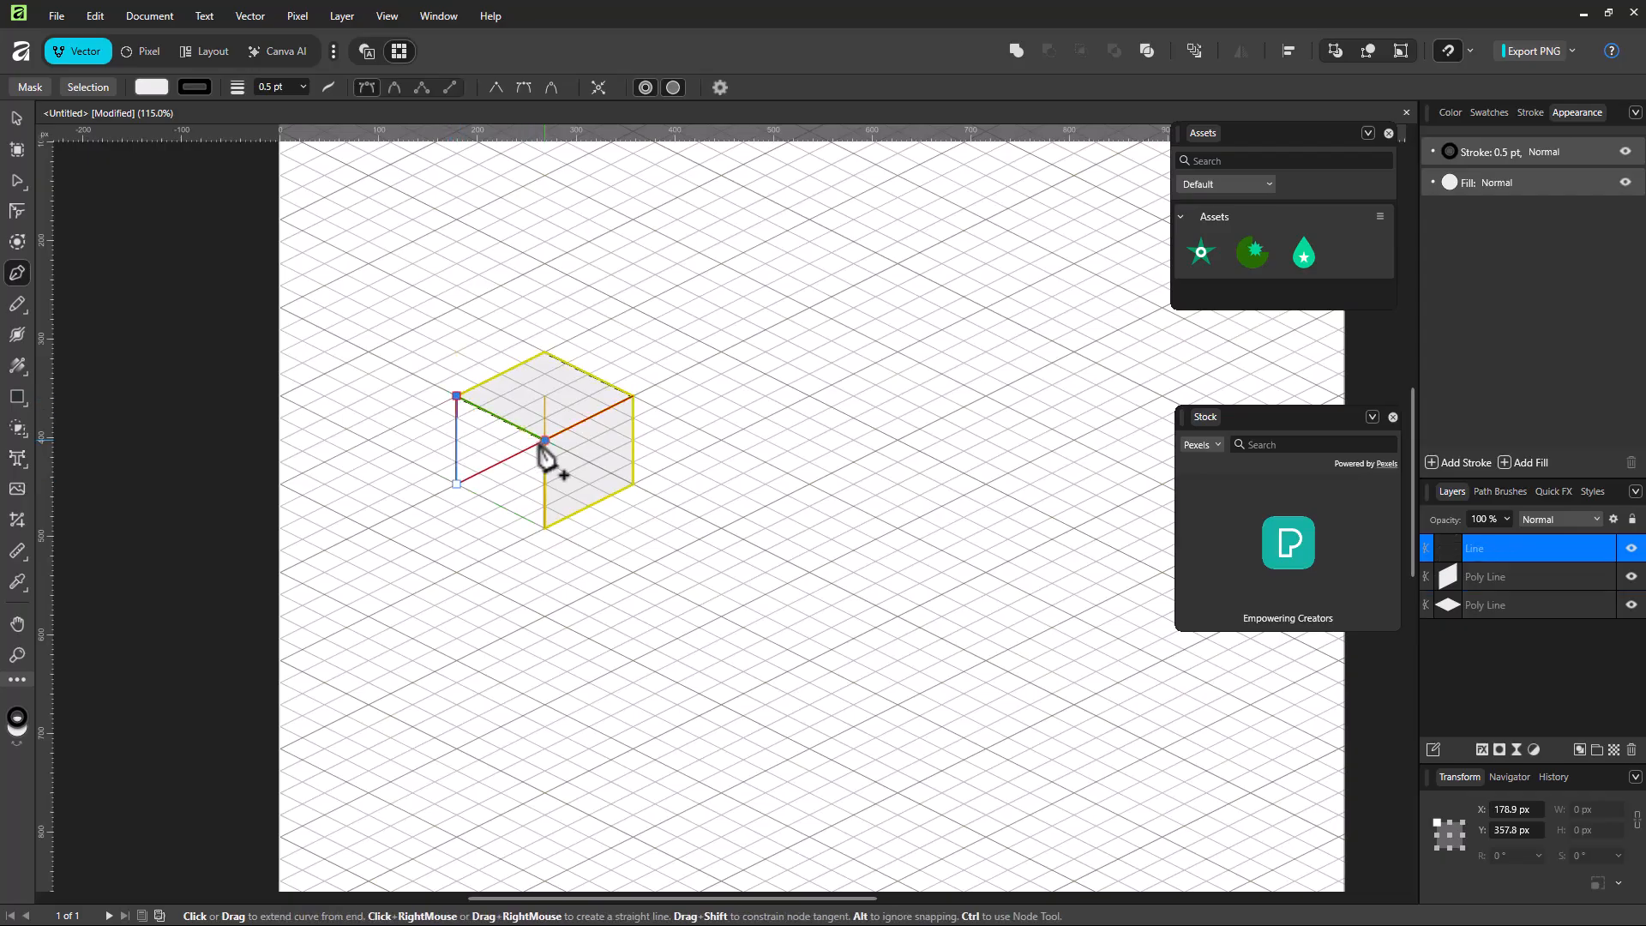
pyautogui.click(544, 528)
pyautogui.click(456, 483)
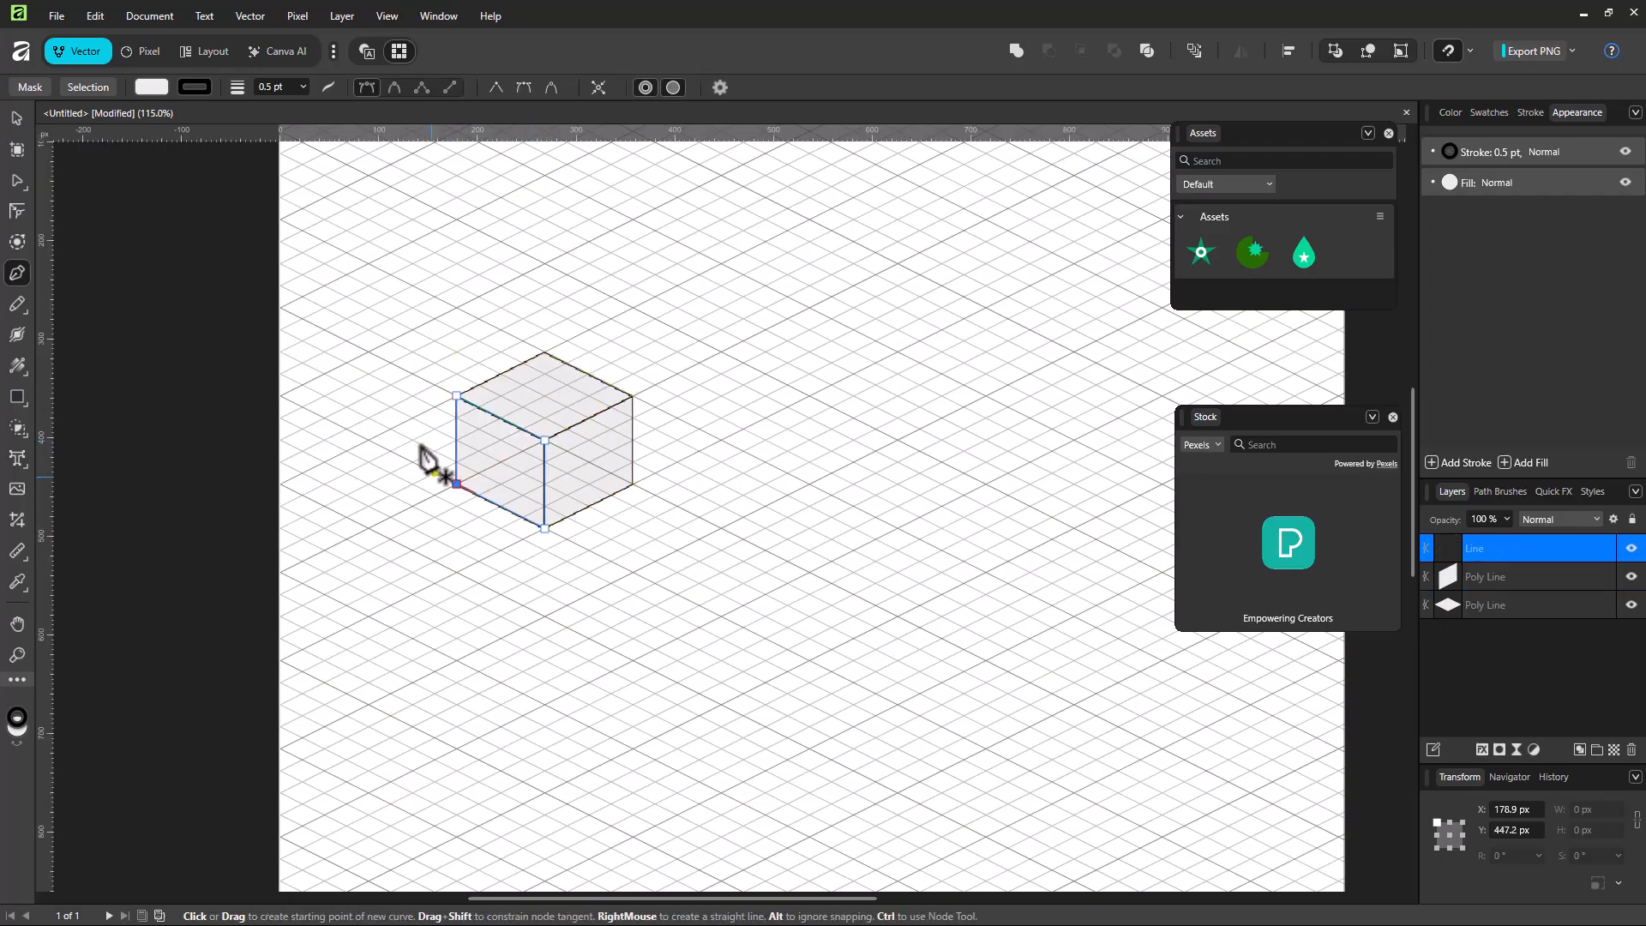
pyautogui.click(17, 120)
pyautogui.click(559, 295)
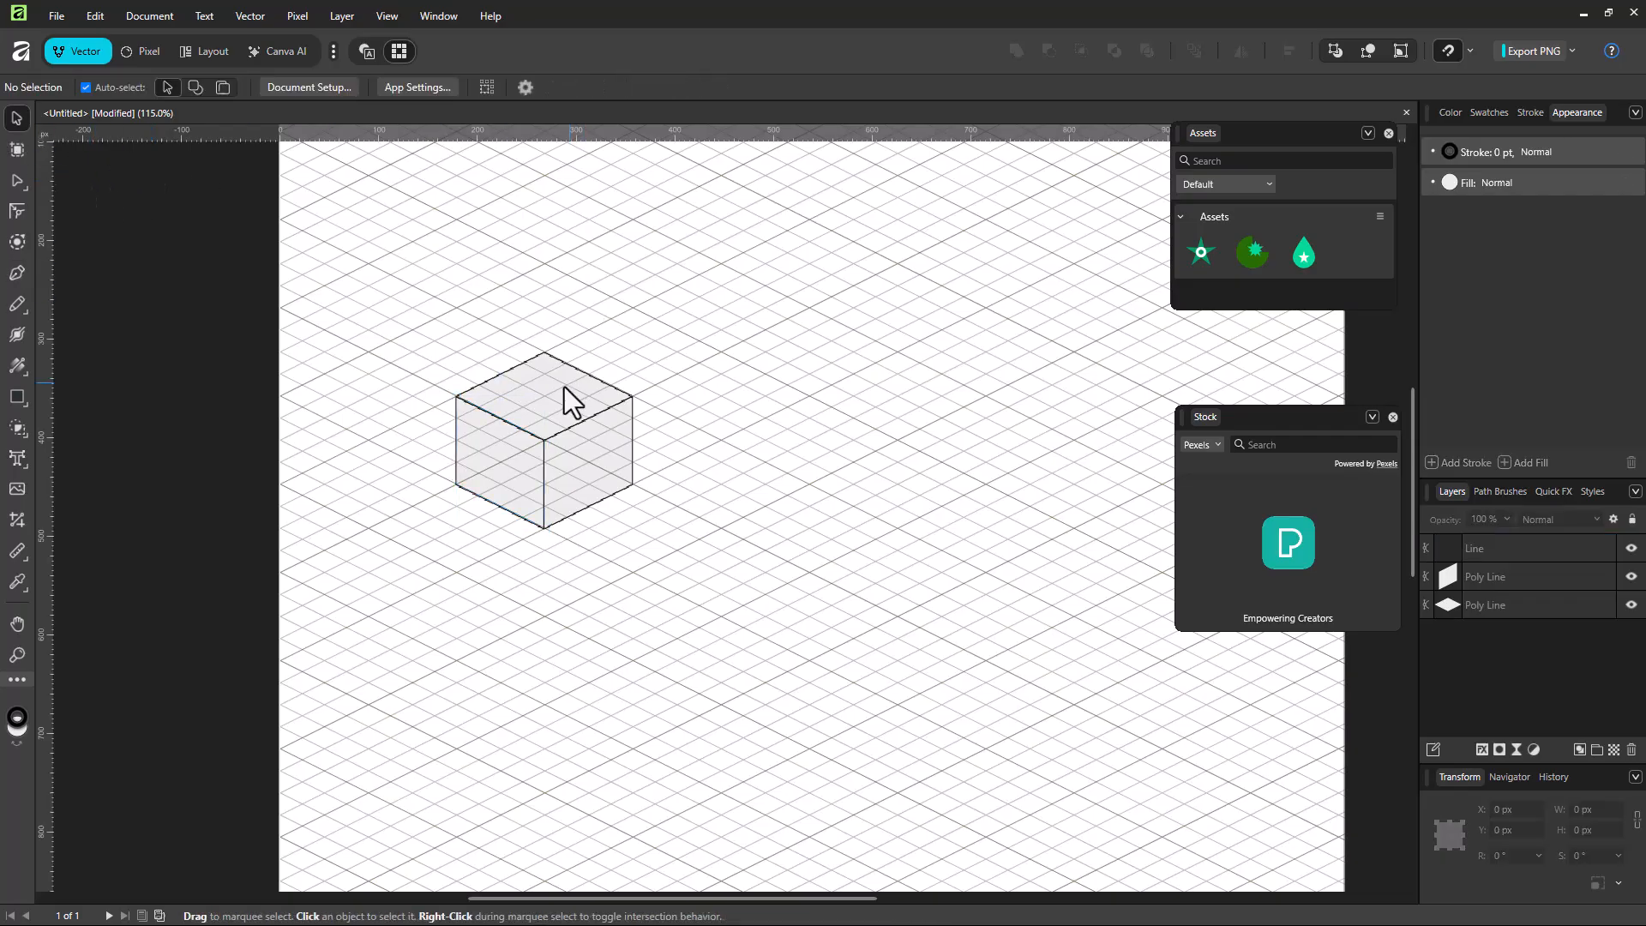
# Fill the cube's top face with teal green, RGB 0, 178, 124.
pyautogui.scroll(2, 553, 392)
pyautogui.scroll(3, 554, 392)
pyautogui.click(481, 413)
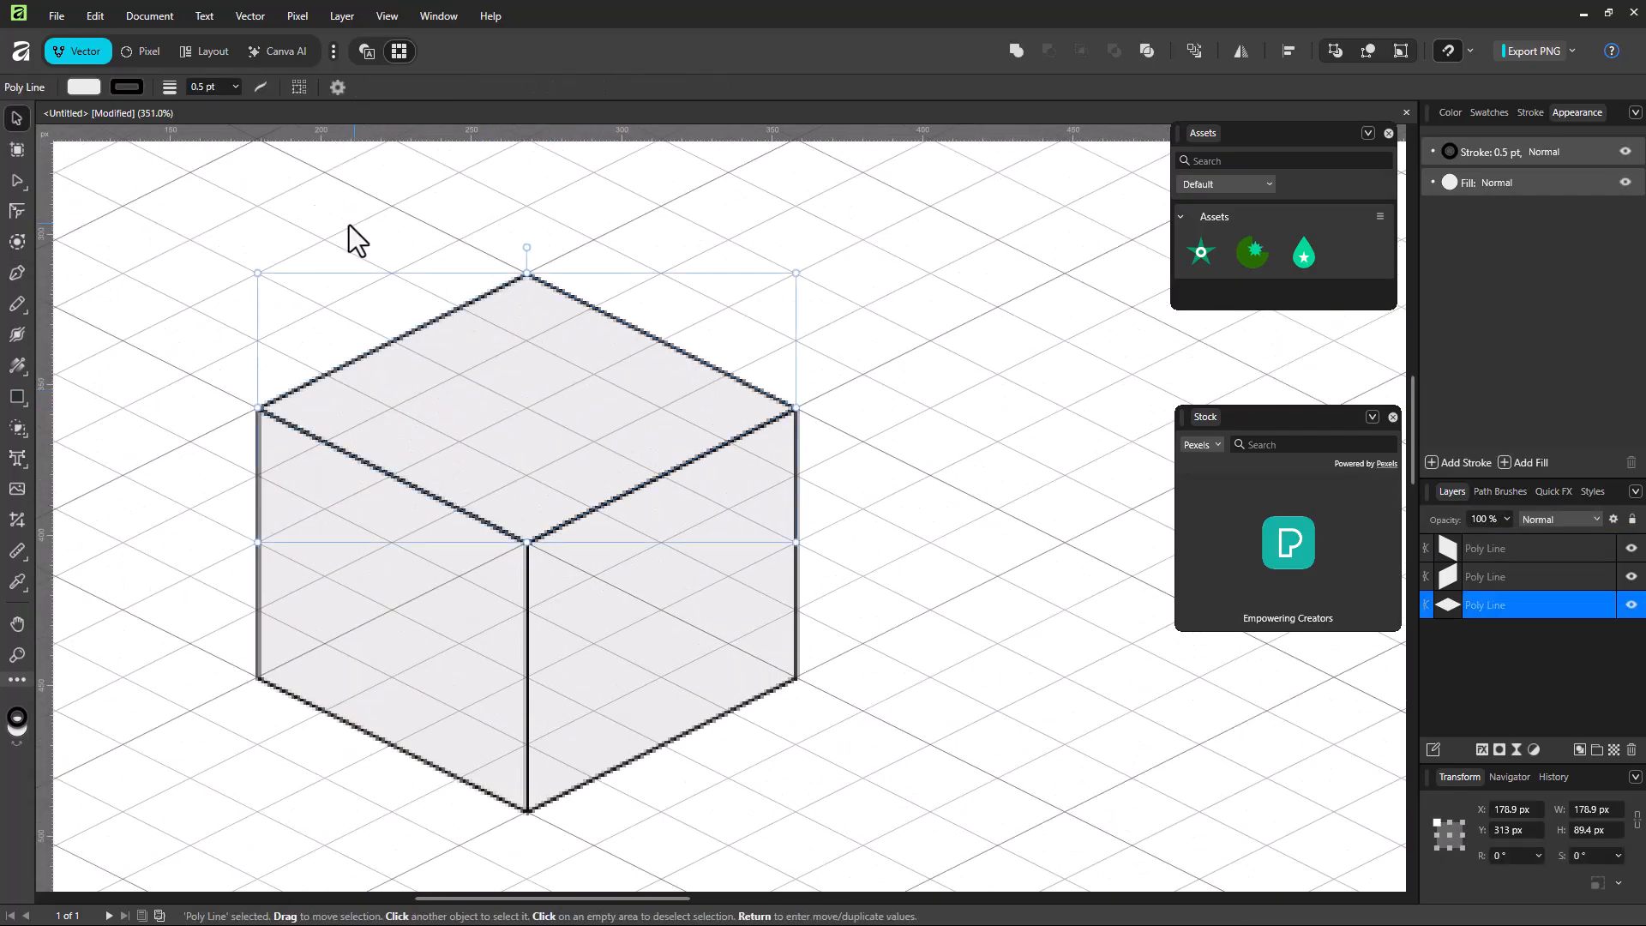
pyautogui.click(67, 85)
pyautogui.click(133, 261)
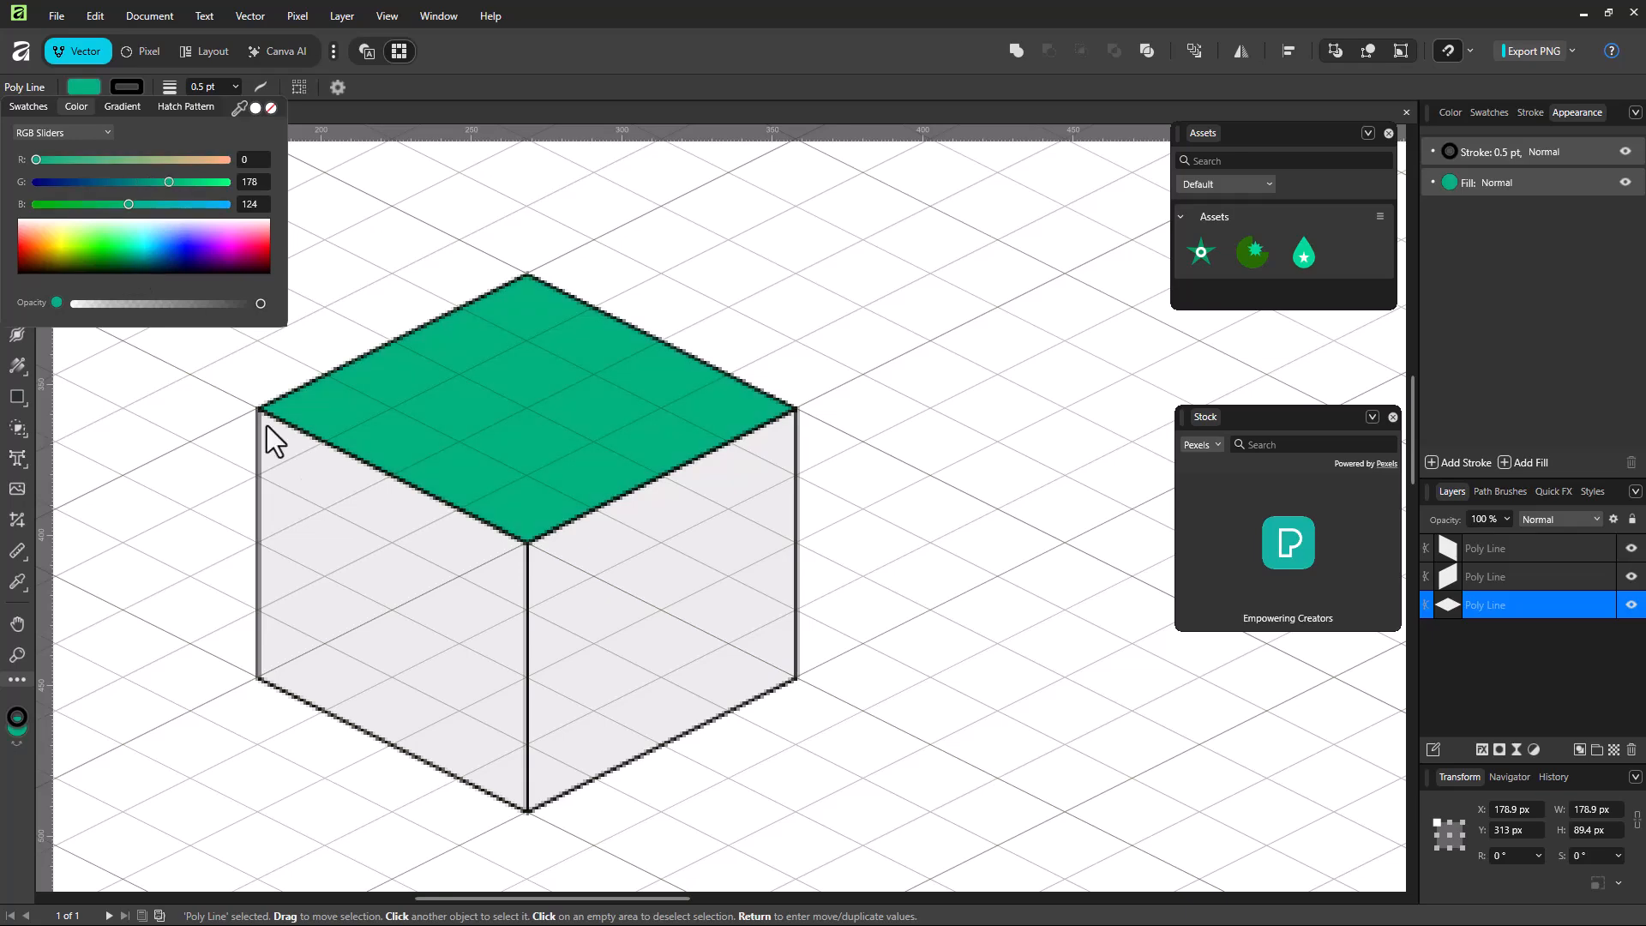
# Fill the cube's left face with a plain green distinct from the teal top, and deselect it.
pyautogui.click(373, 537)
pyautogui.click(83, 87)
pyautogui.moveTo(107, 244); pyautogui.dragTo(96, 259)
pyautogui.scroll(-4, 857, 347)
pyautogui.scroll(1, 957, 365)
pyautogui.scroll(1, 898, 365)
pyautogui.click(698, 324)
pyautogui.scroll(1, 686, 319)
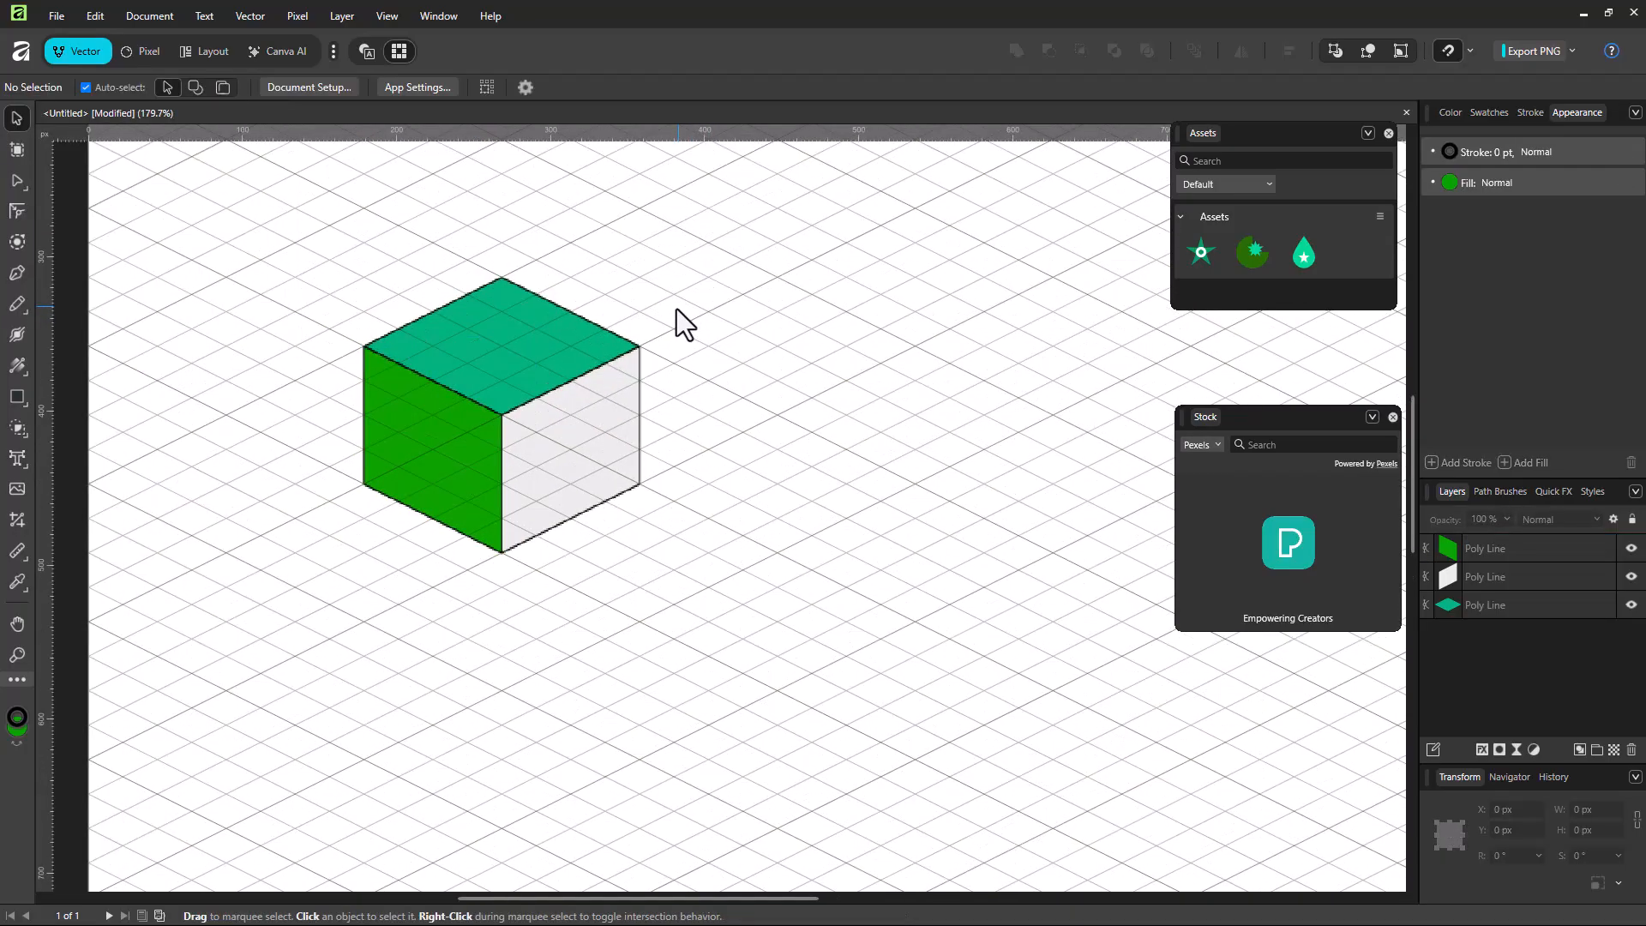
# Draw a closed two-faced pyramid about 179 px wide and high beside the cube, with a vertical centre edge, and deselect it.
pyautogui.click(14, 274)
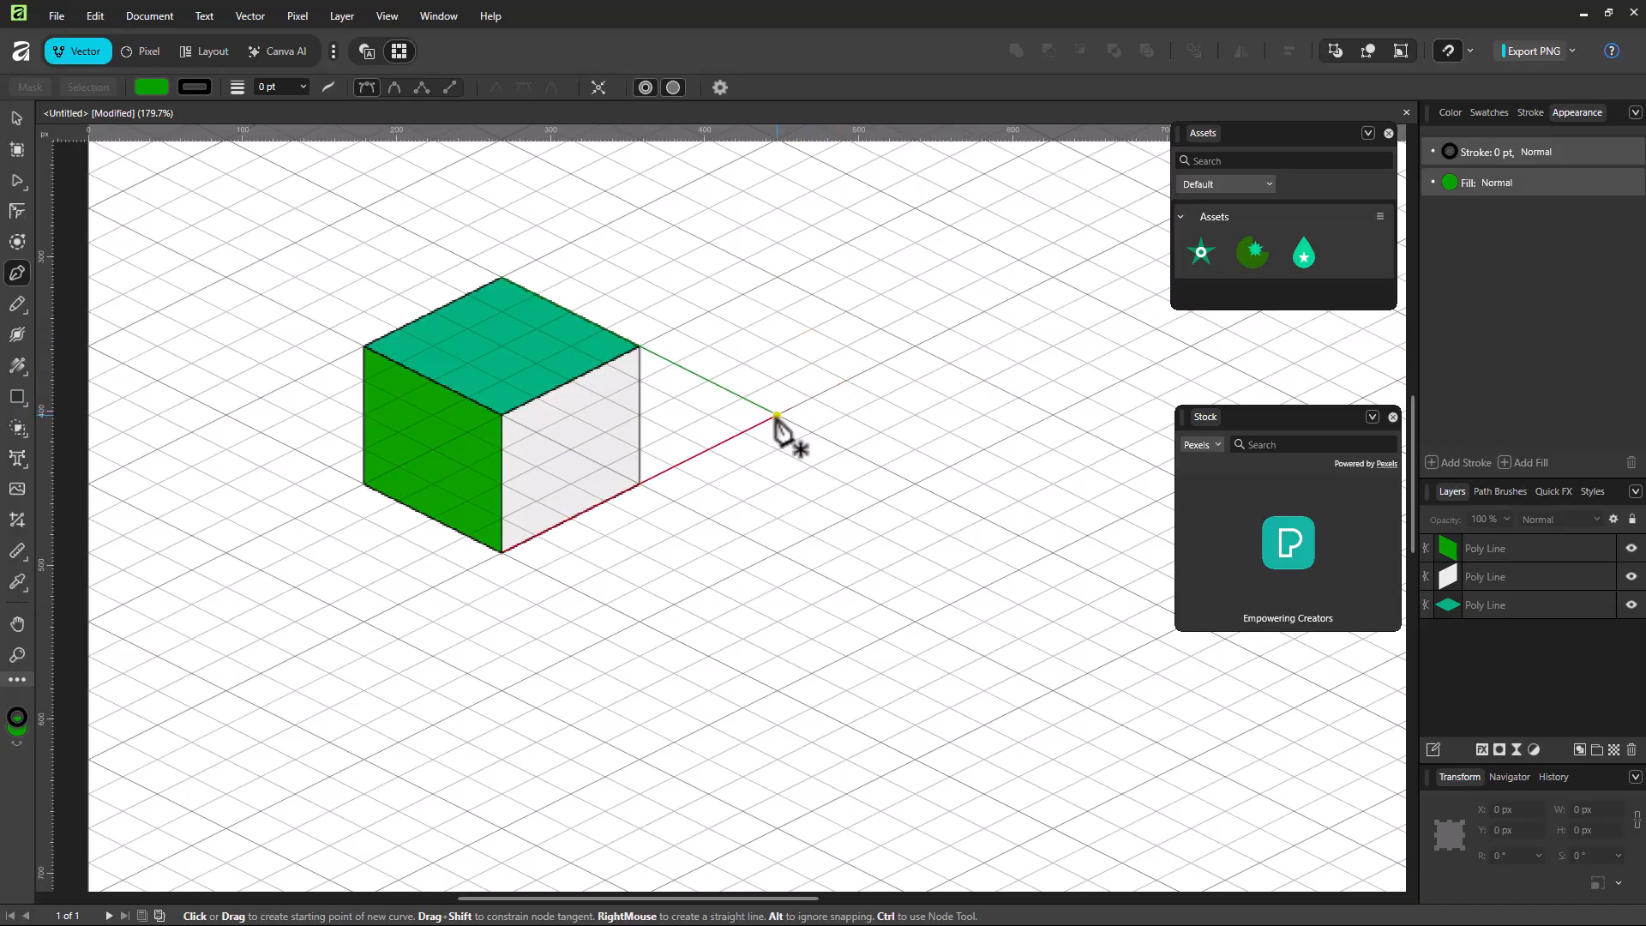
pyautogui.click(914, 346)
pyautogui.click(776, 552)
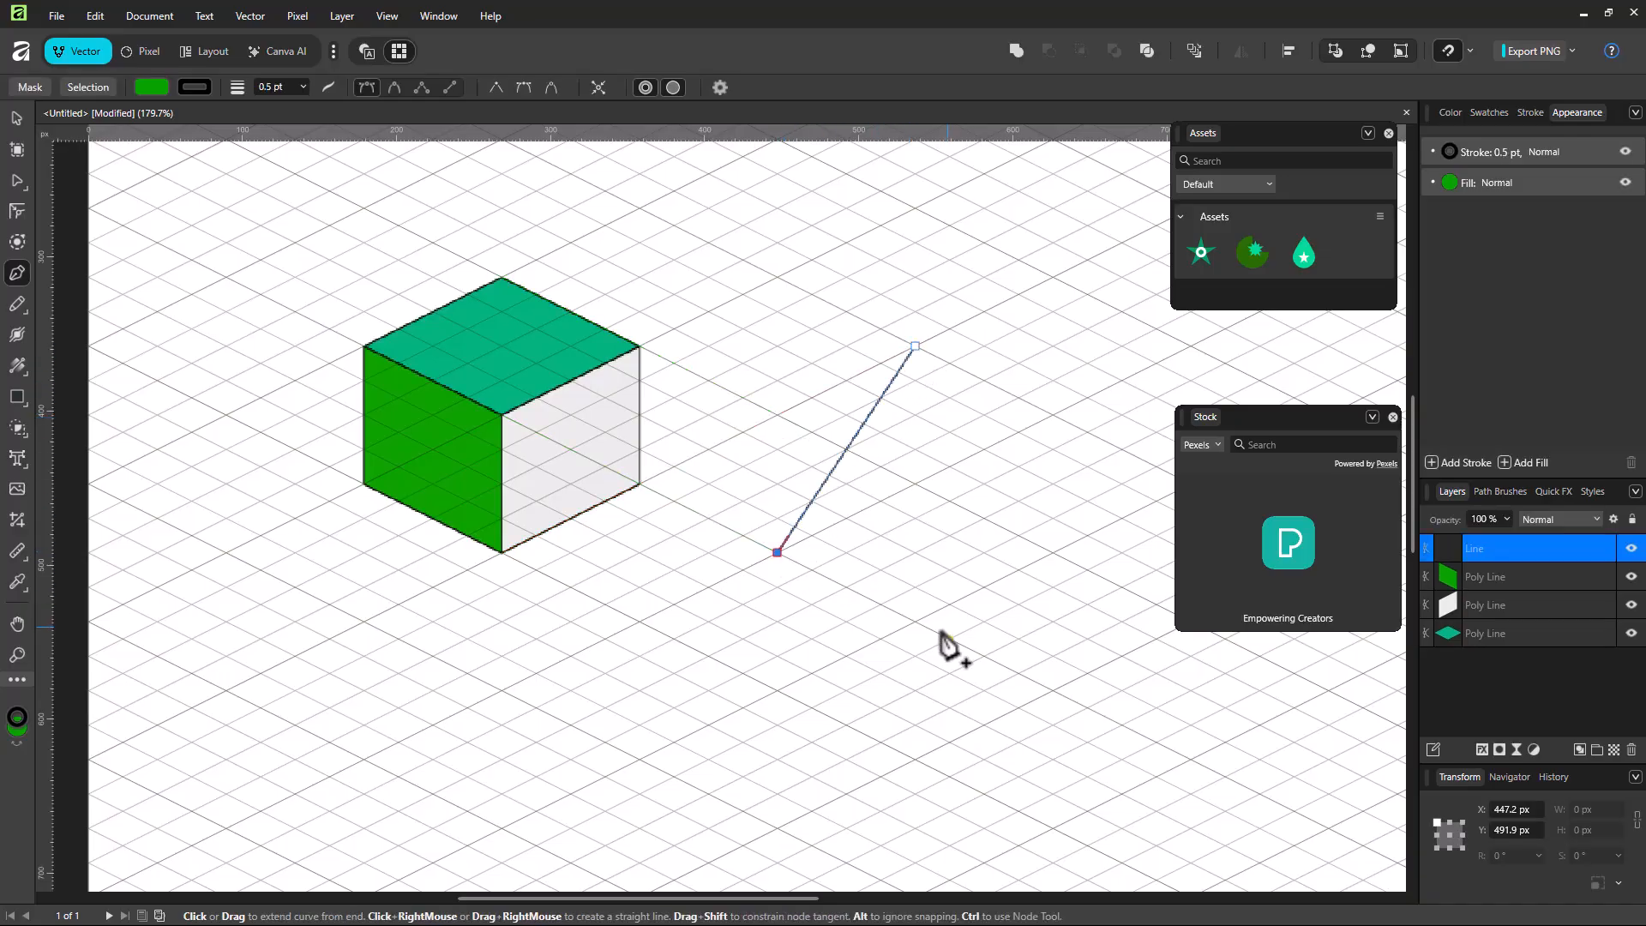
pyautogui.click(914, 621)
pyautogui.click(1052, 552)
pyautogui.click(914, 347)
pyautogui.click(915, 621)
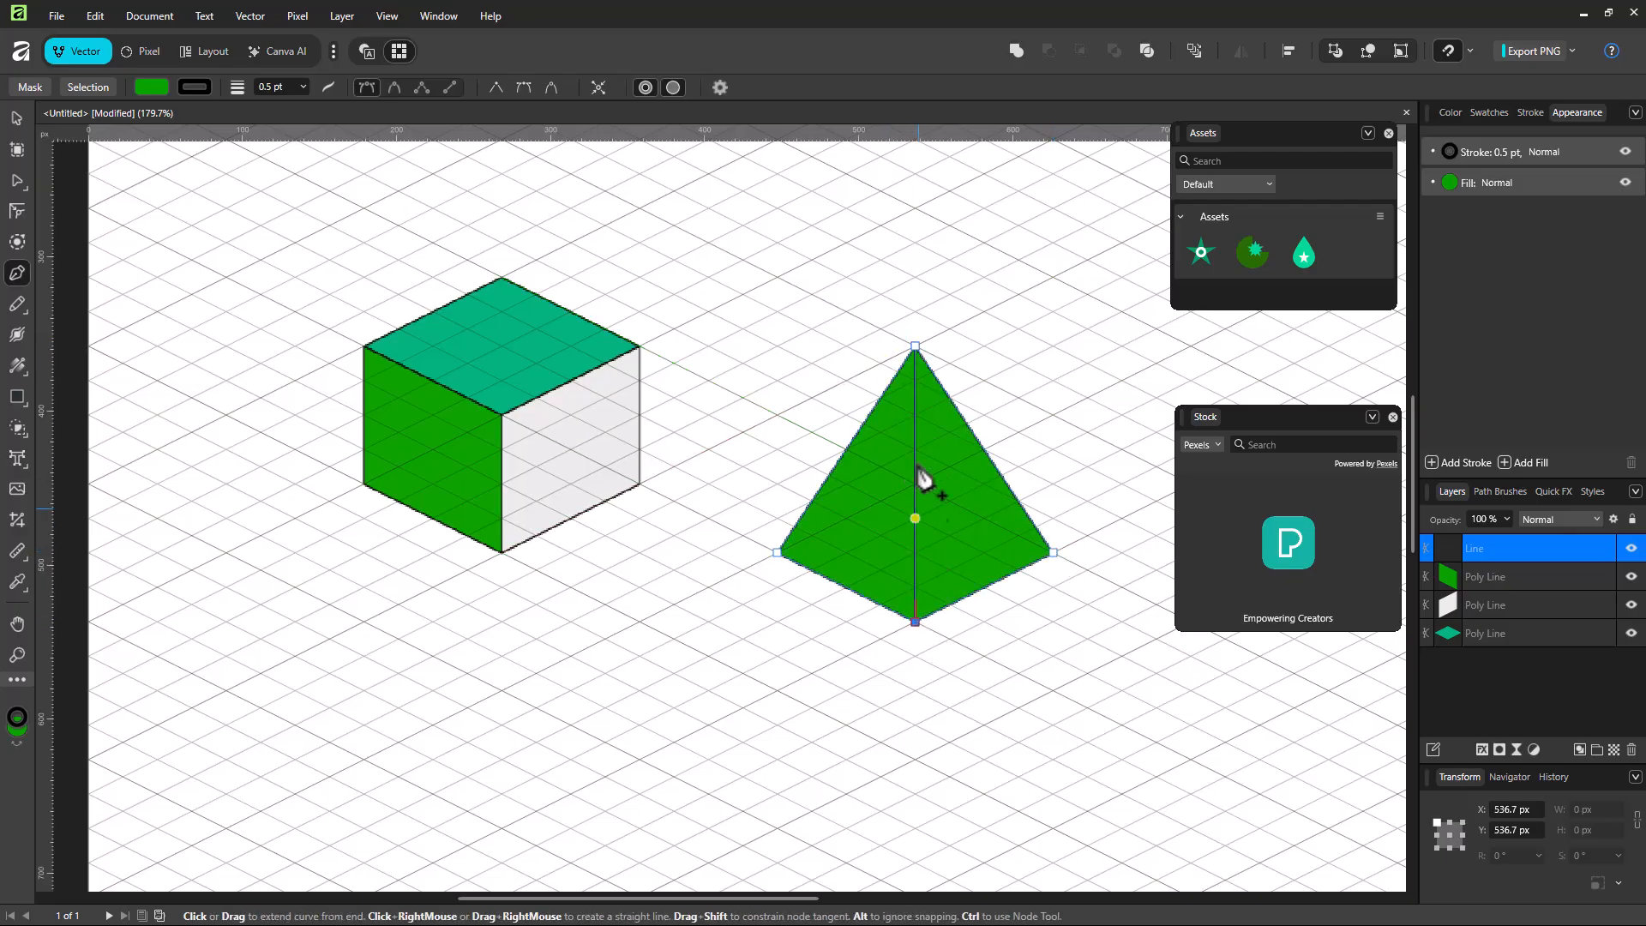
pyautogui.click(914, 346)
pyautogui.click(16, 117)
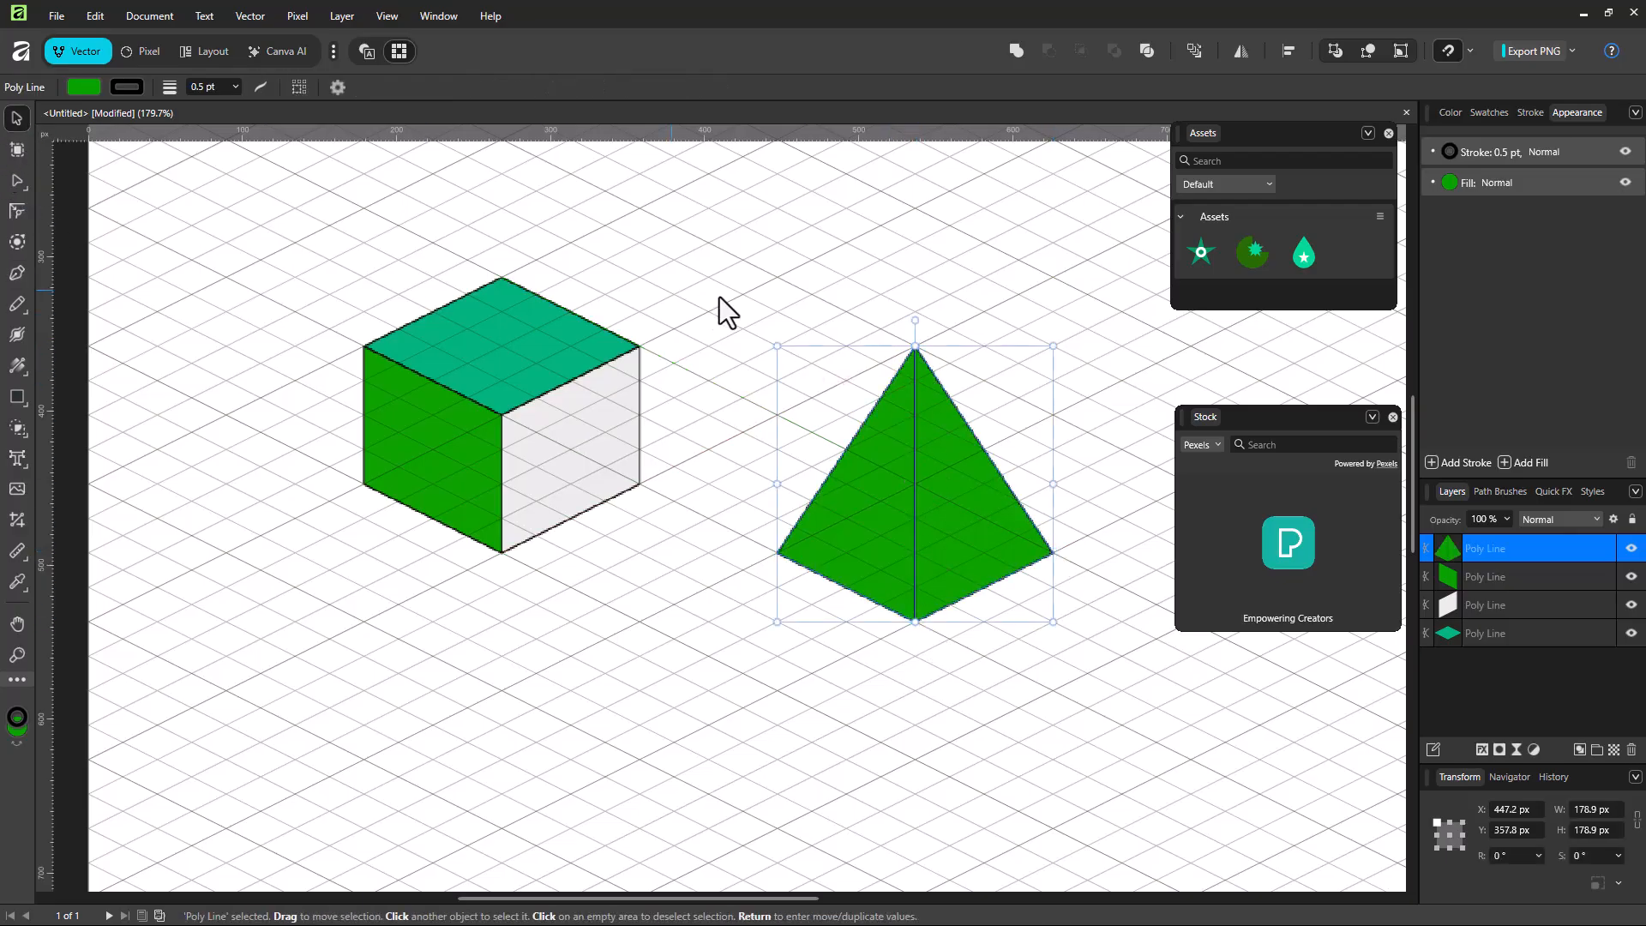
pyautogui.click(701, 296)
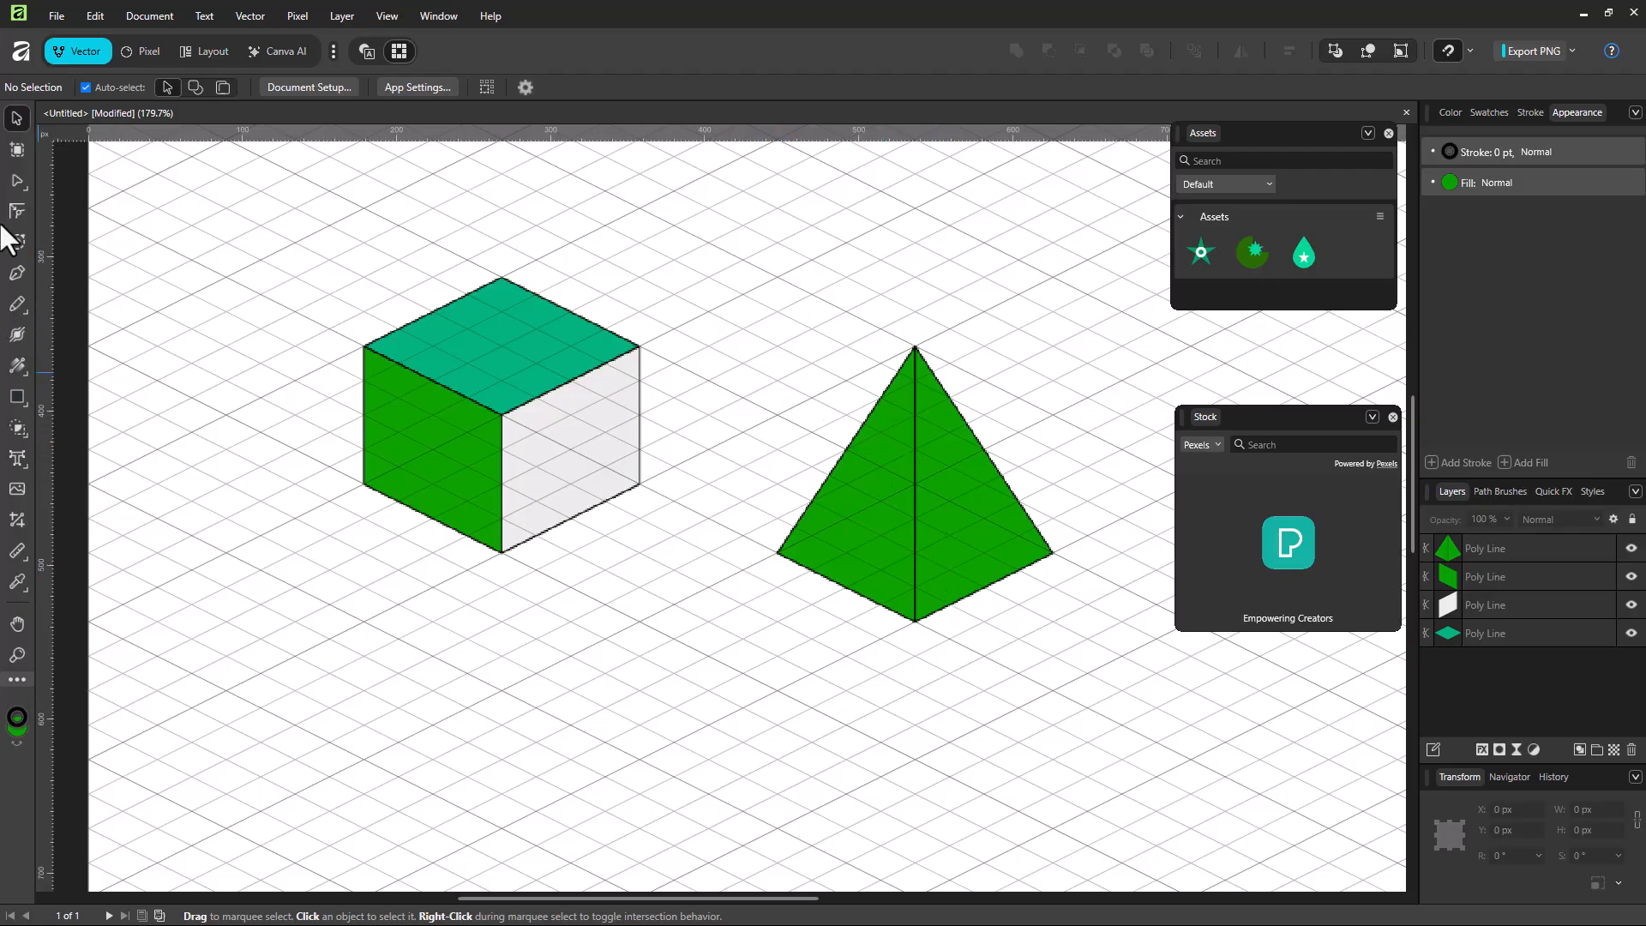
# Start a larger solid below the cube with the Pen tool: a base line about 358 px wide from X 89.4, Y 760.3 px, with a rounded front corner.
pyautogui.scroll(-5, 286, 672)
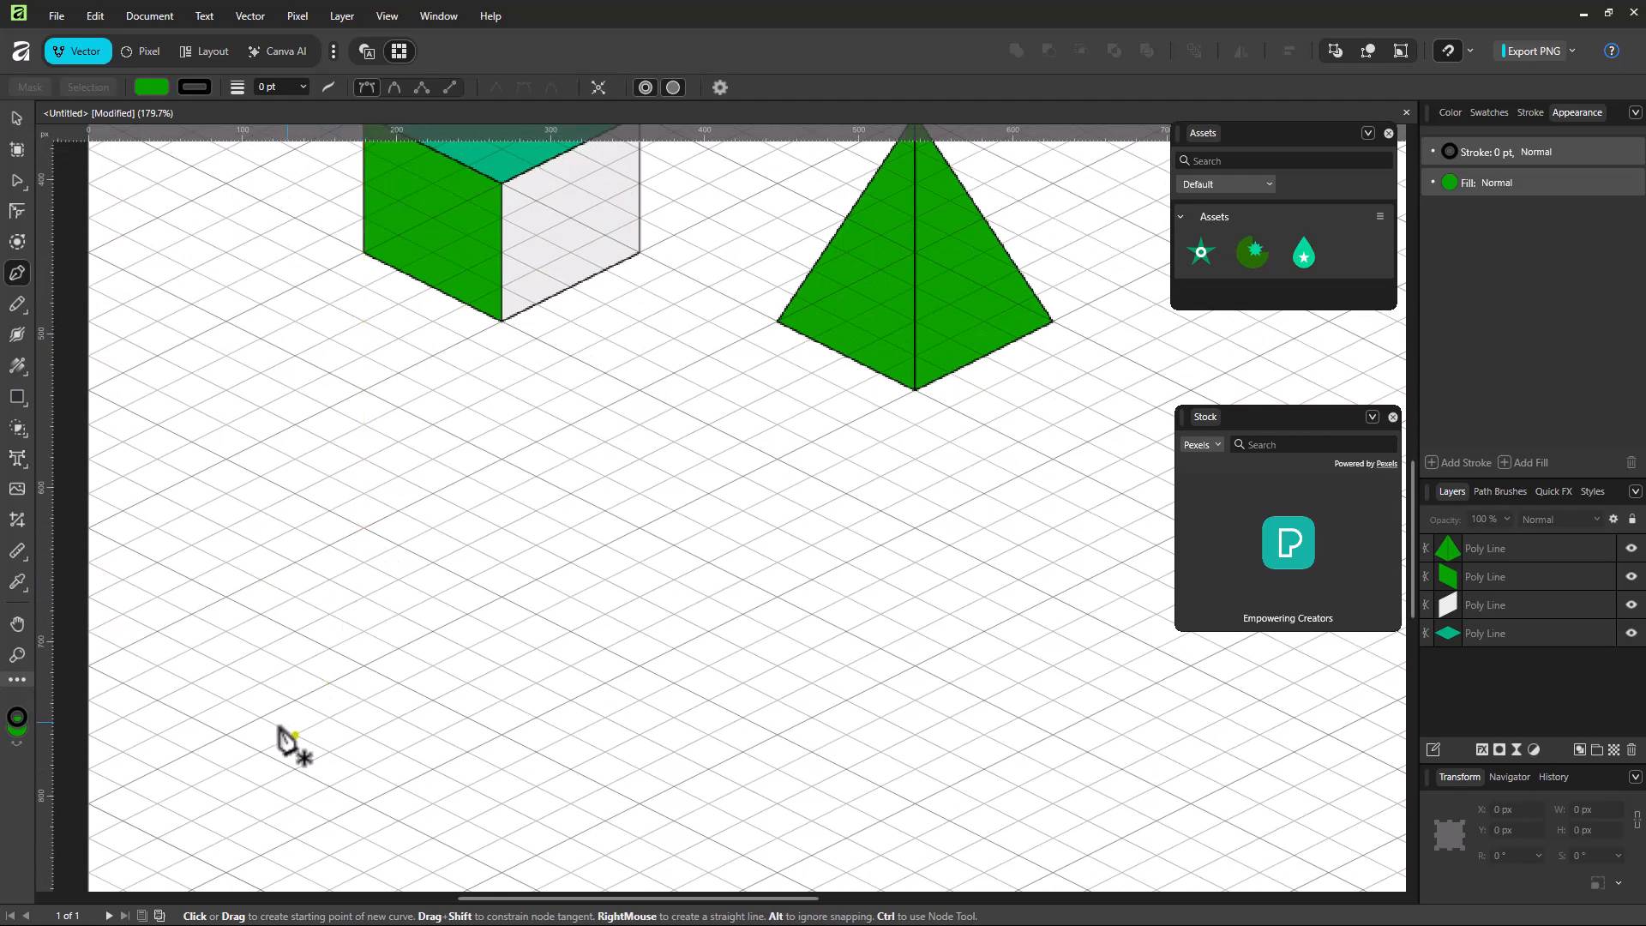
pyautogui.click(225, 735)
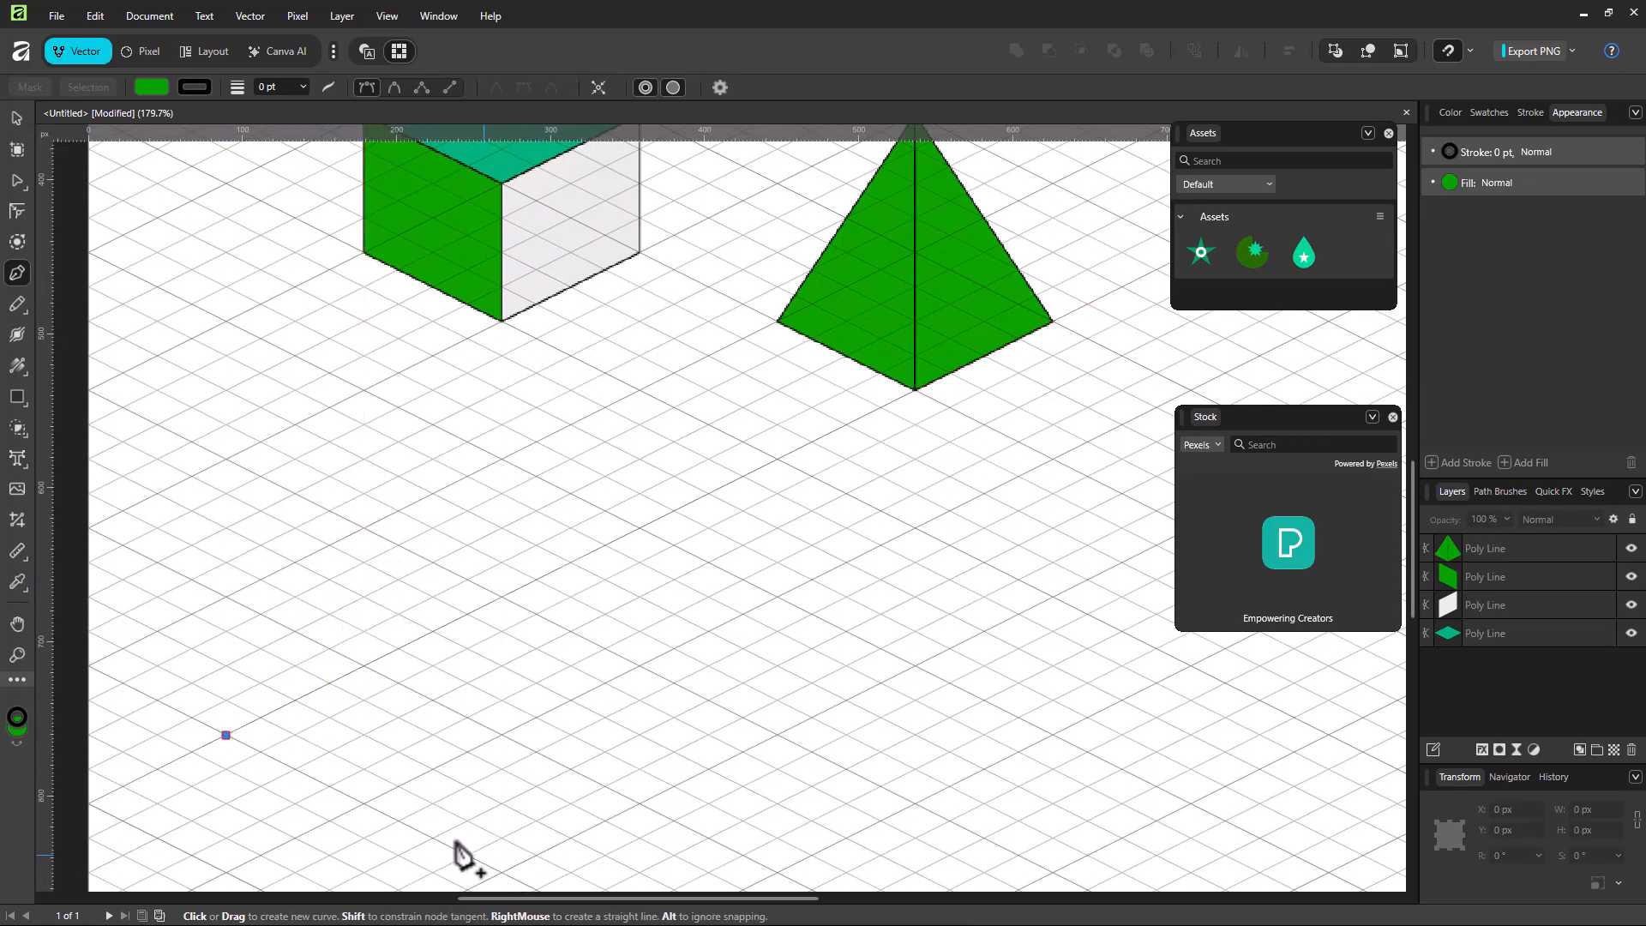
pyautogui.click(363, 803)
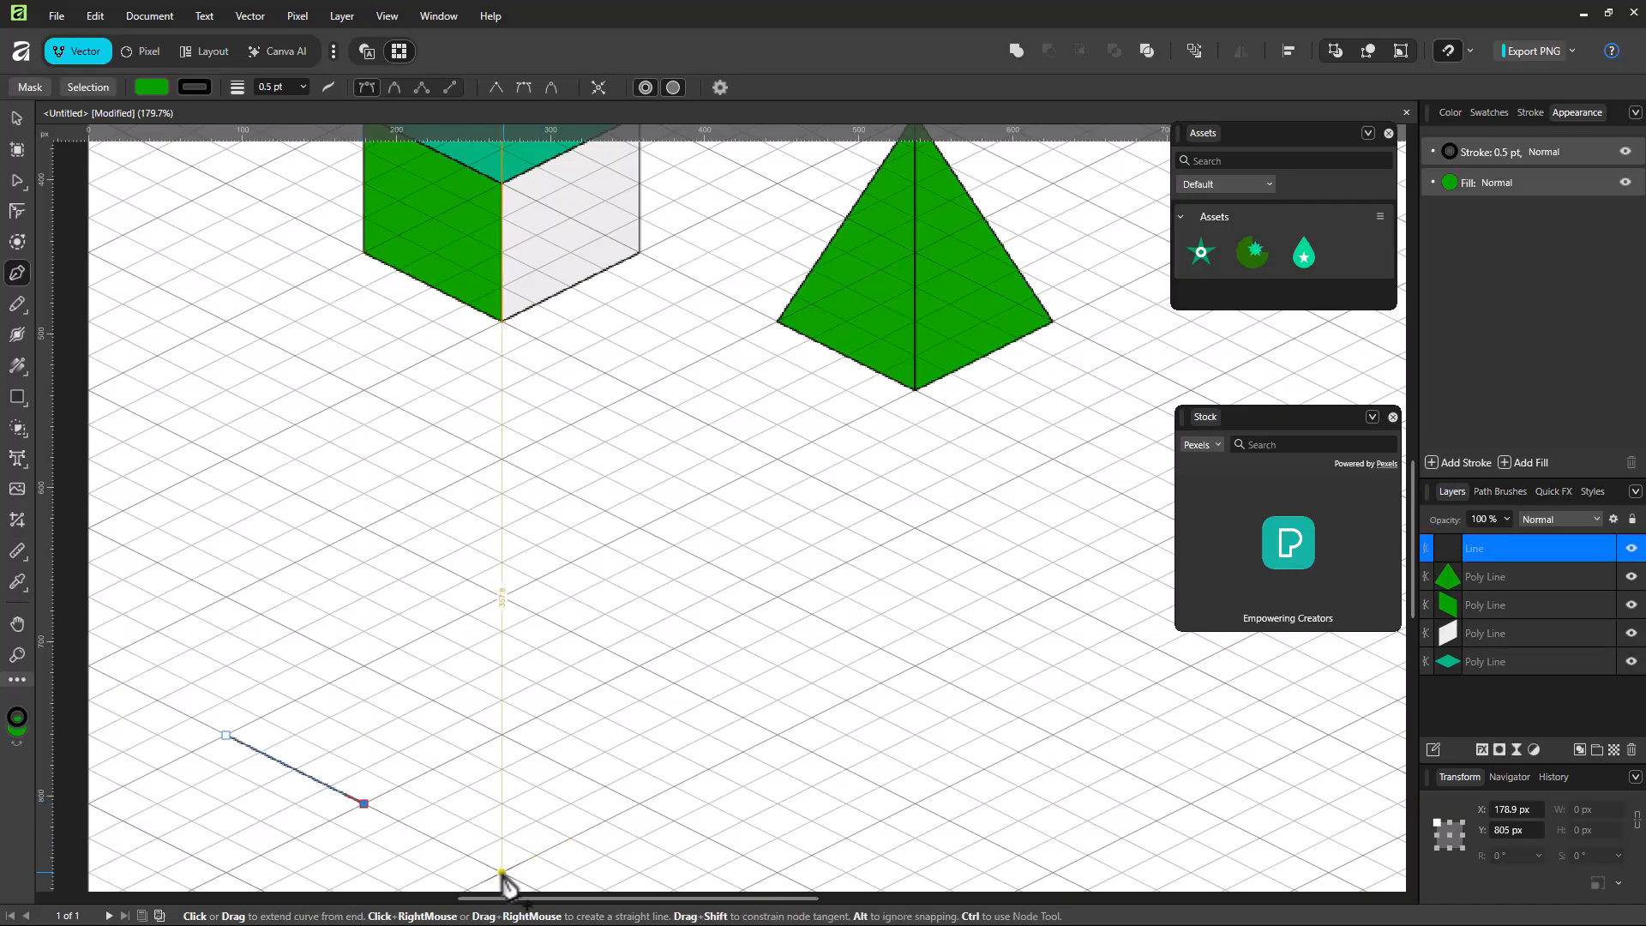
pyautogui.click(432, 837)
pyautogui.hotkey('ctrl', 'z')
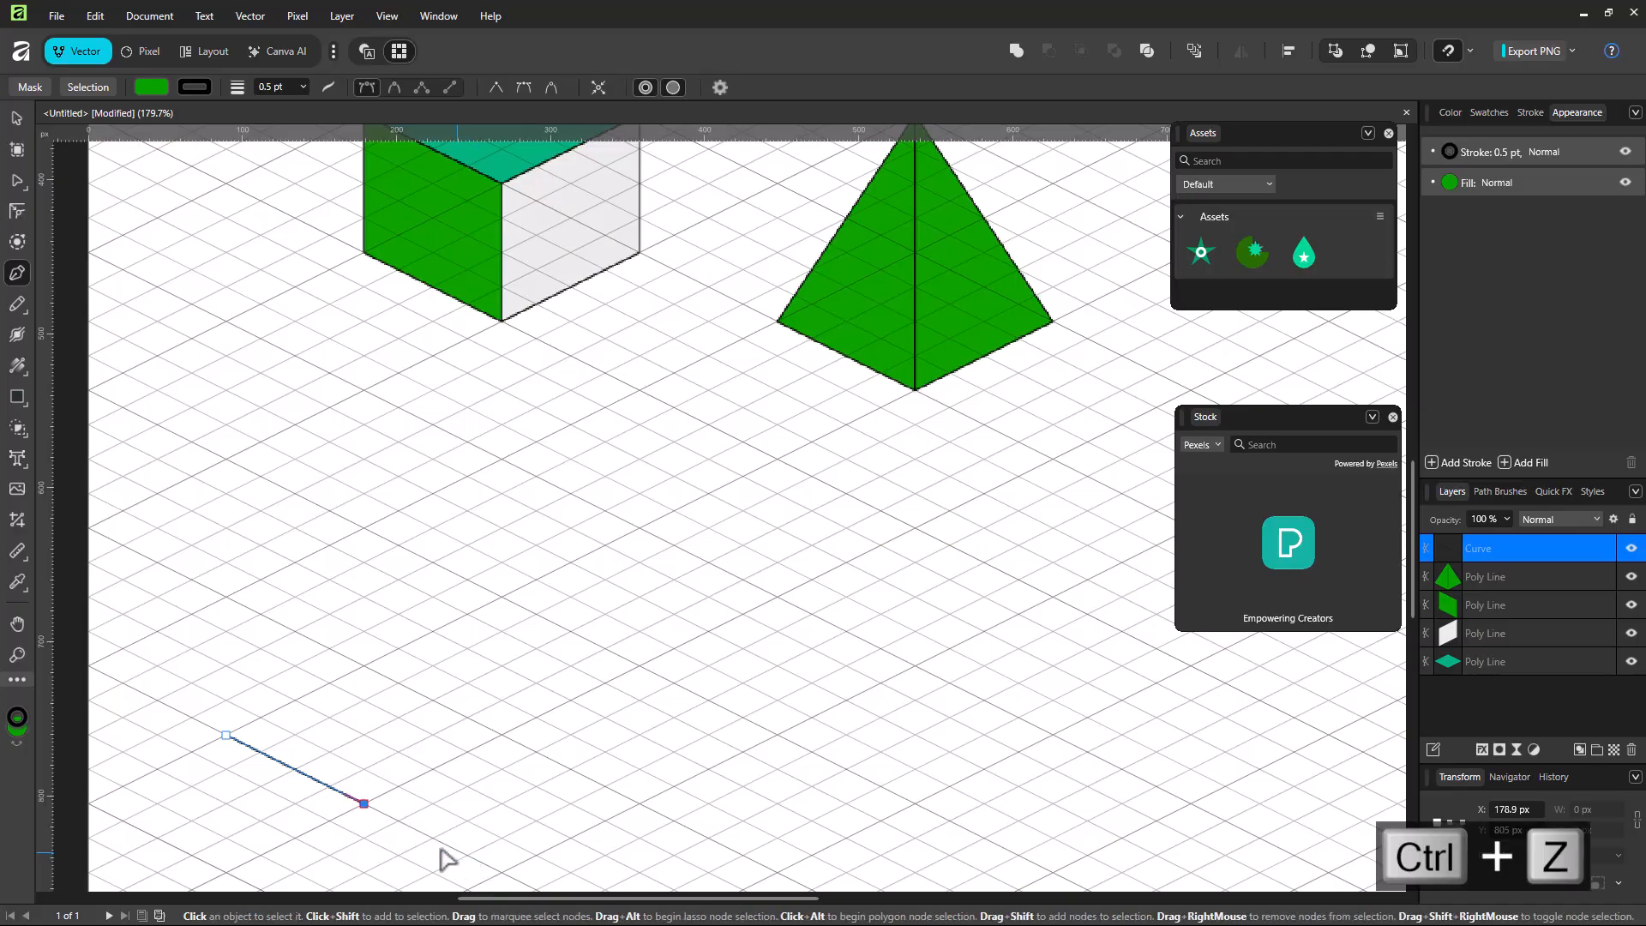
pyautogui.moveTo(570, 837); pyautogui.dragTo(641, 806)
pyautogui.click(777, 734)
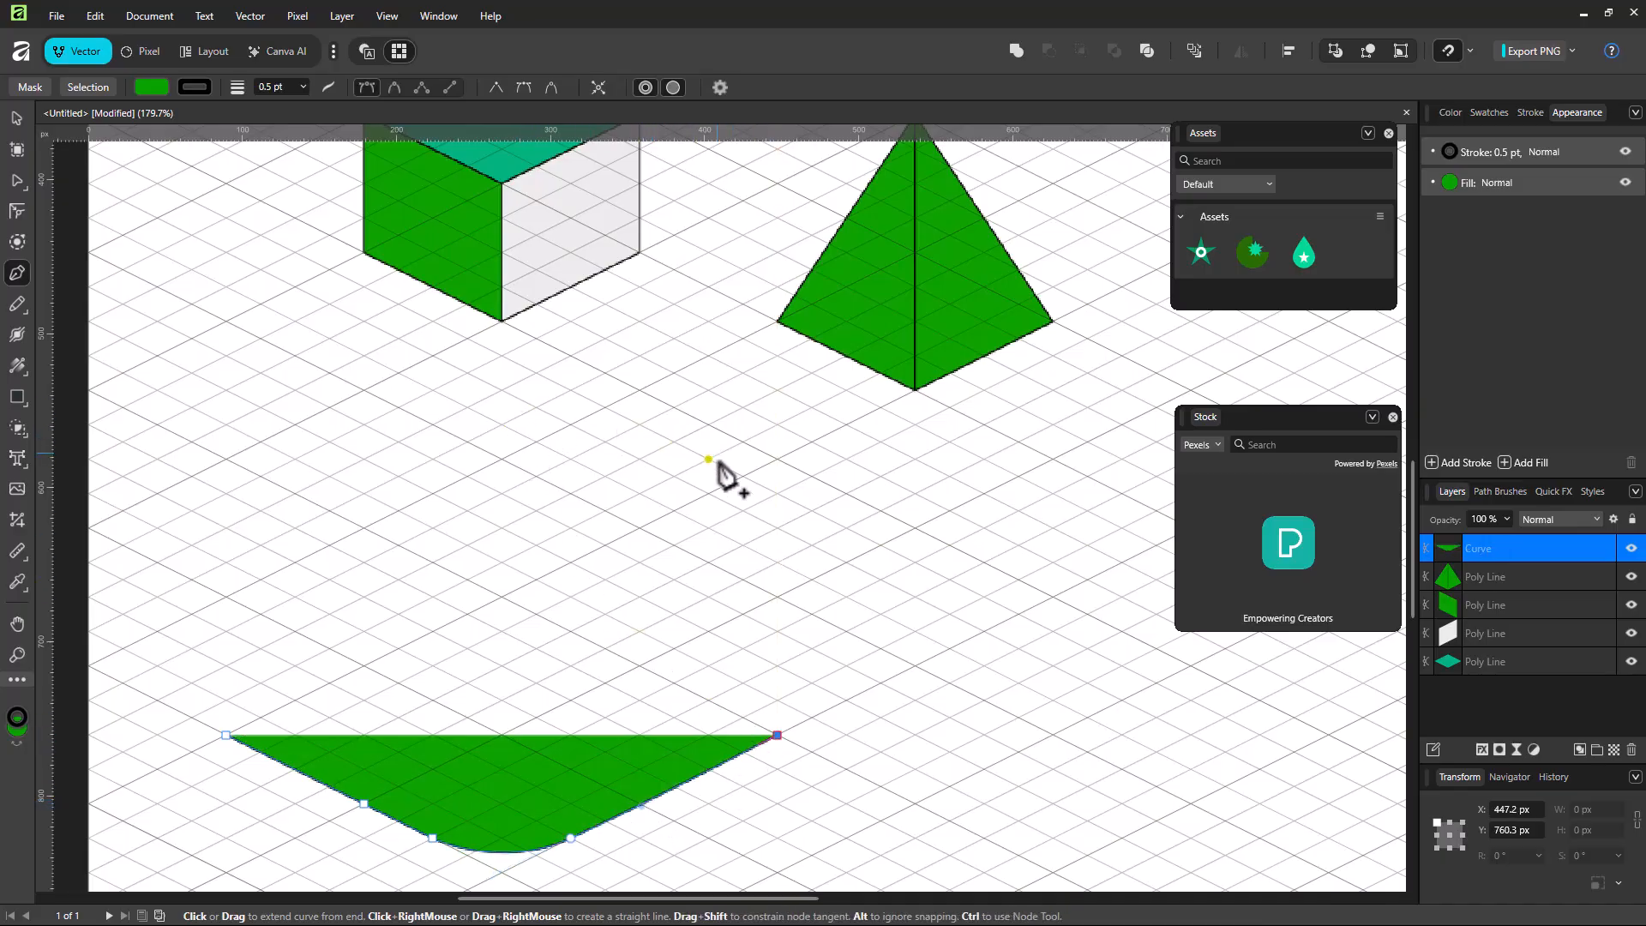
# Complete the large solid's outline with two inward-slanting sides and a rounded back corner at the top, closing it at the base's left corner.
pyautogui.click(640, 527)
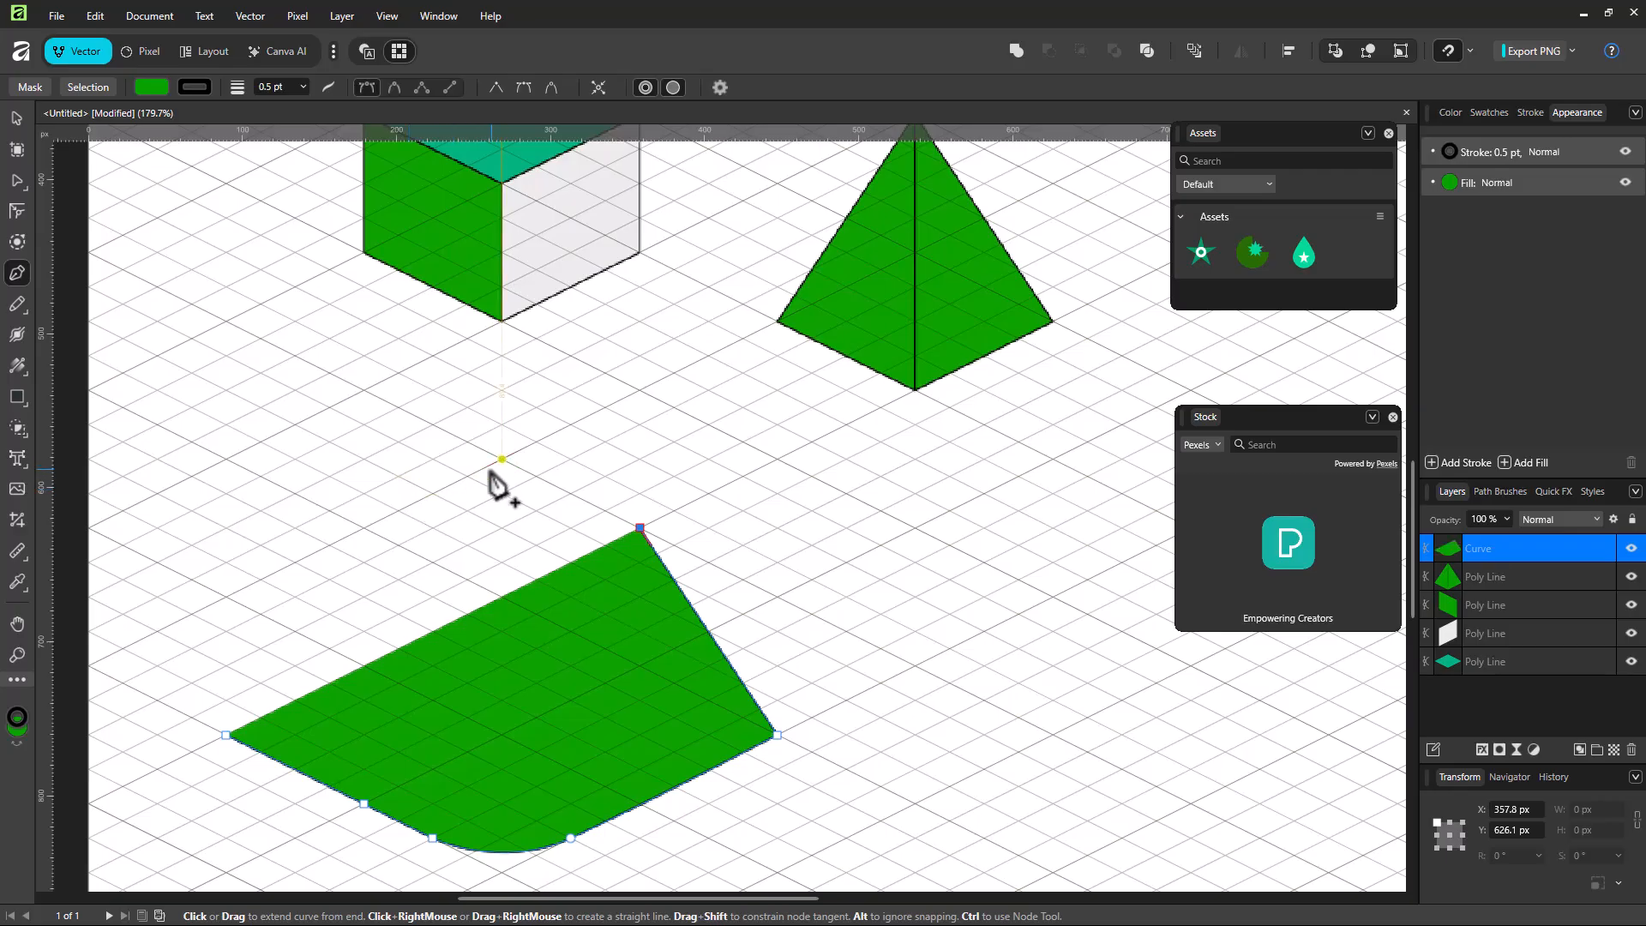
pyautogui.click(569, 493)
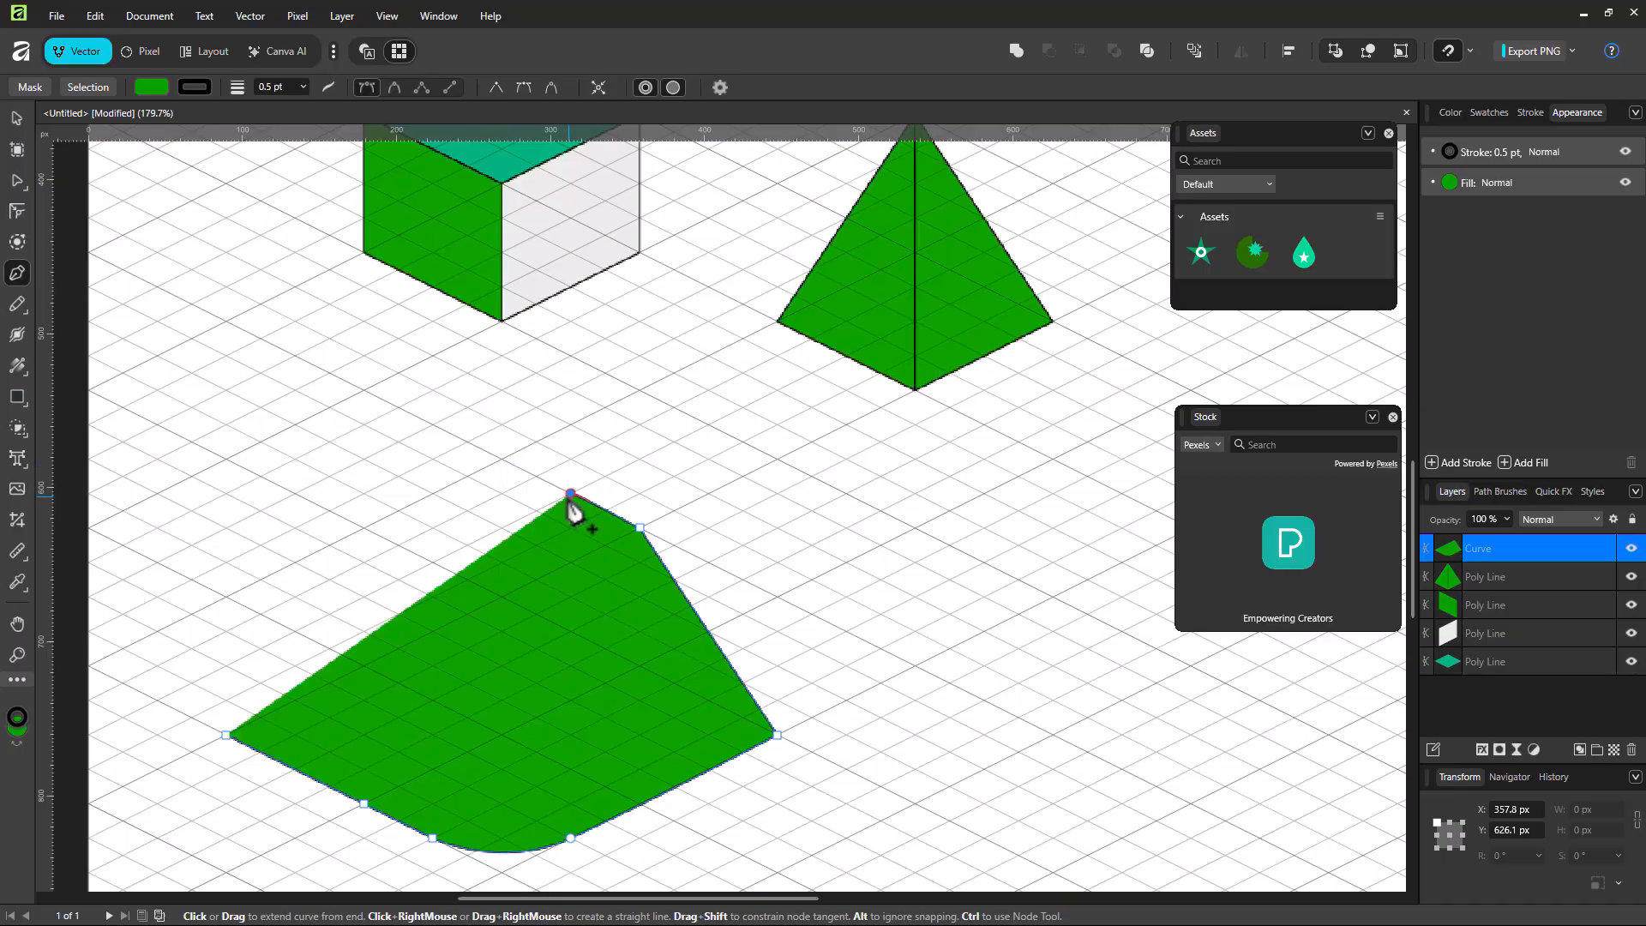
pyautogui.moveTo(433, 493); pyautogui.dragTo(360, 516)
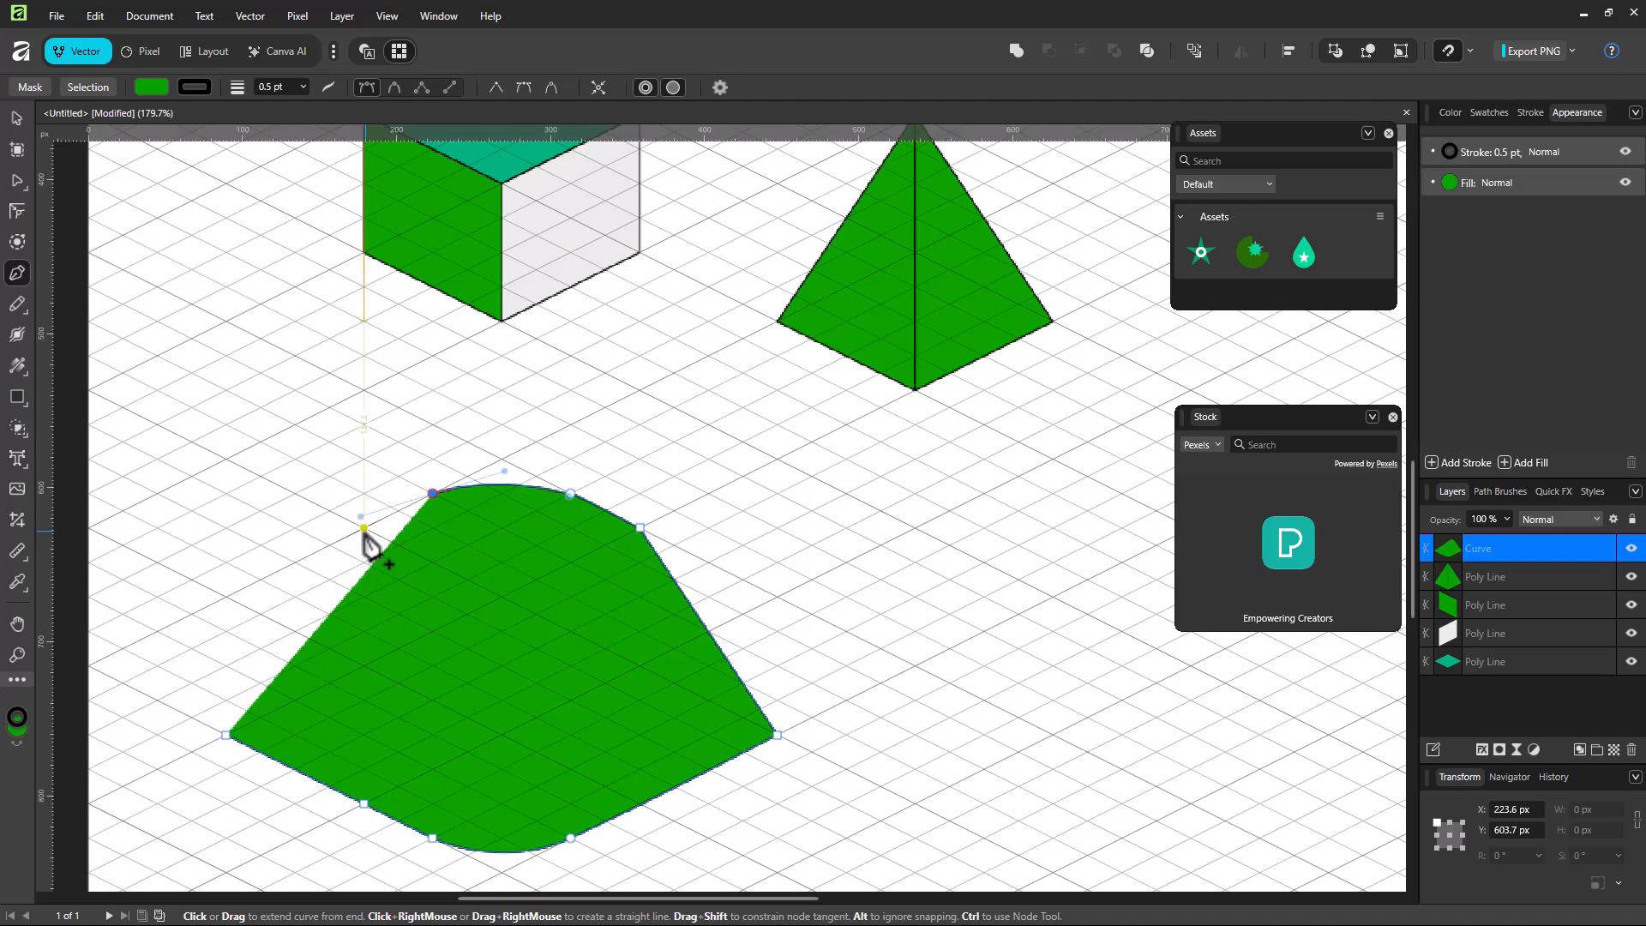
pyautogui.click(363, 527)
pyautogui.click(226, 734)
# Draw the large solid's inner edges from its front top point to two base points and both upper side corners, and deselect the line.
pyautogui.scroll(-5, 540, 514)
pyautogui.scroll(5, 542, 519)
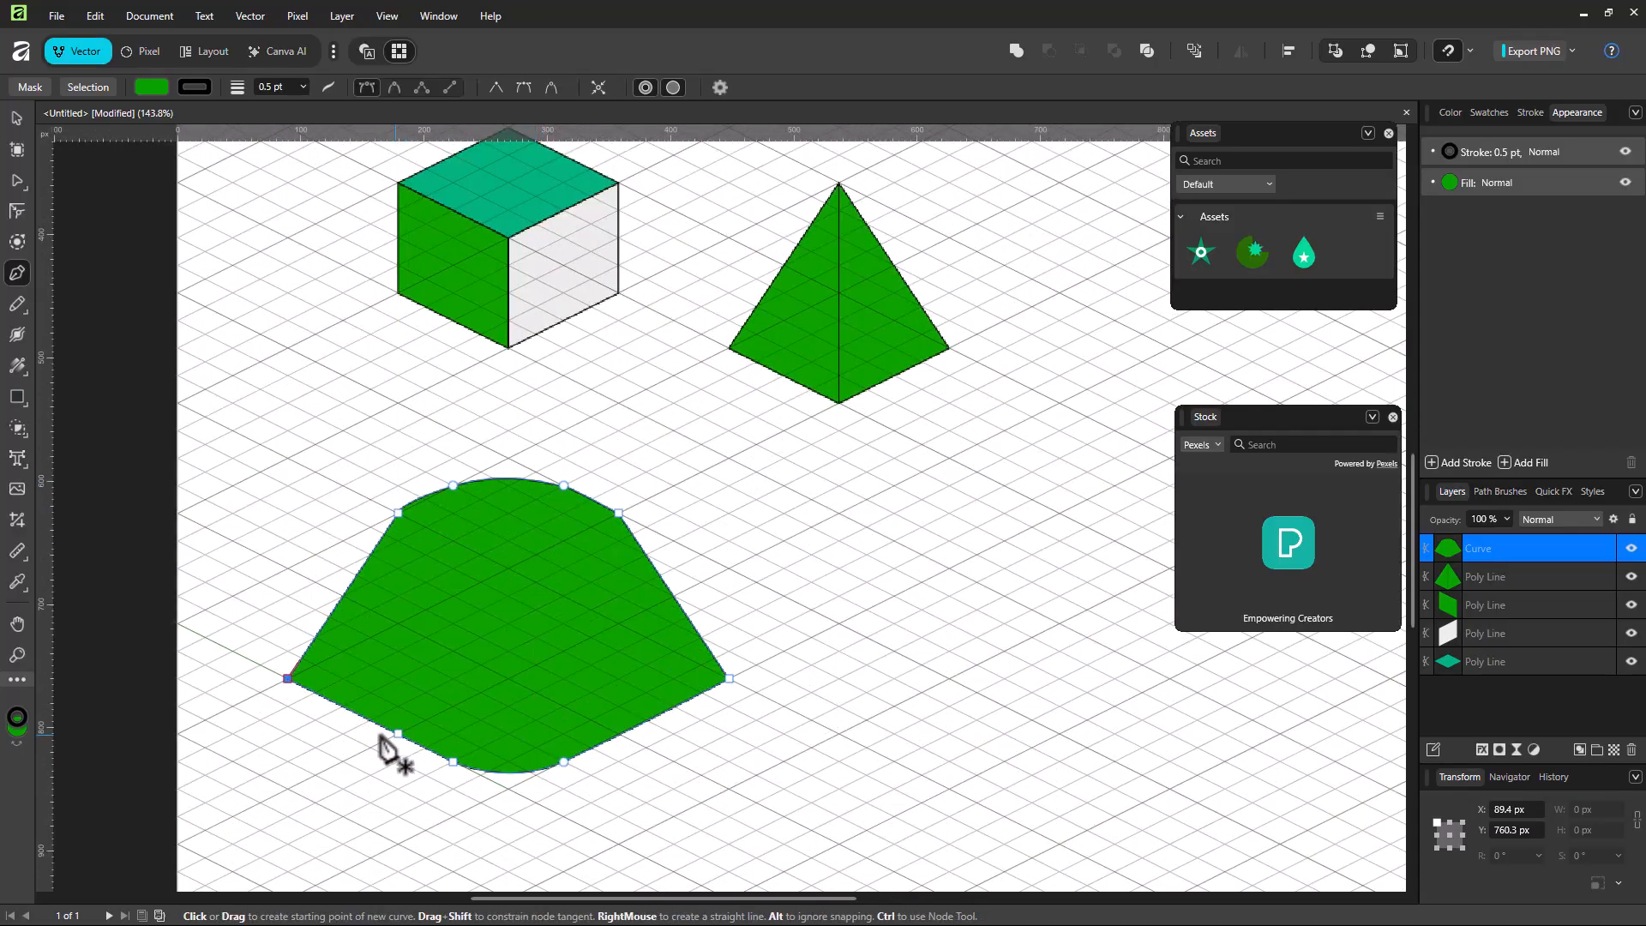
pyautogui.click(398, 733)
pyautogui.click(508, 568)
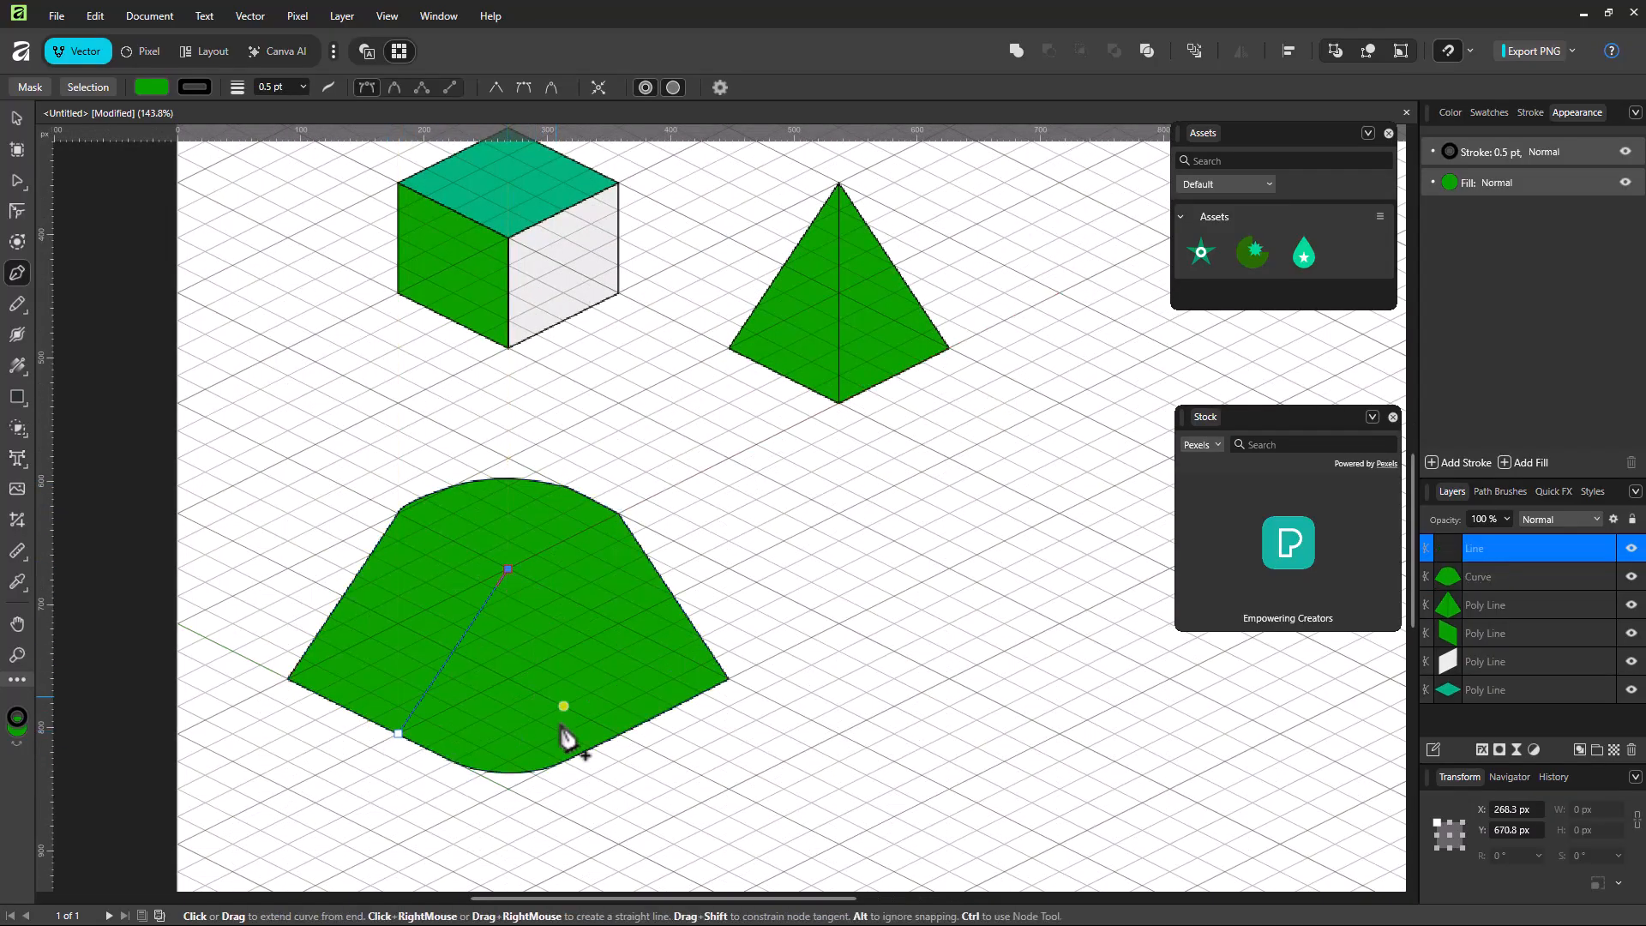
pyautogui.click(564, 762)
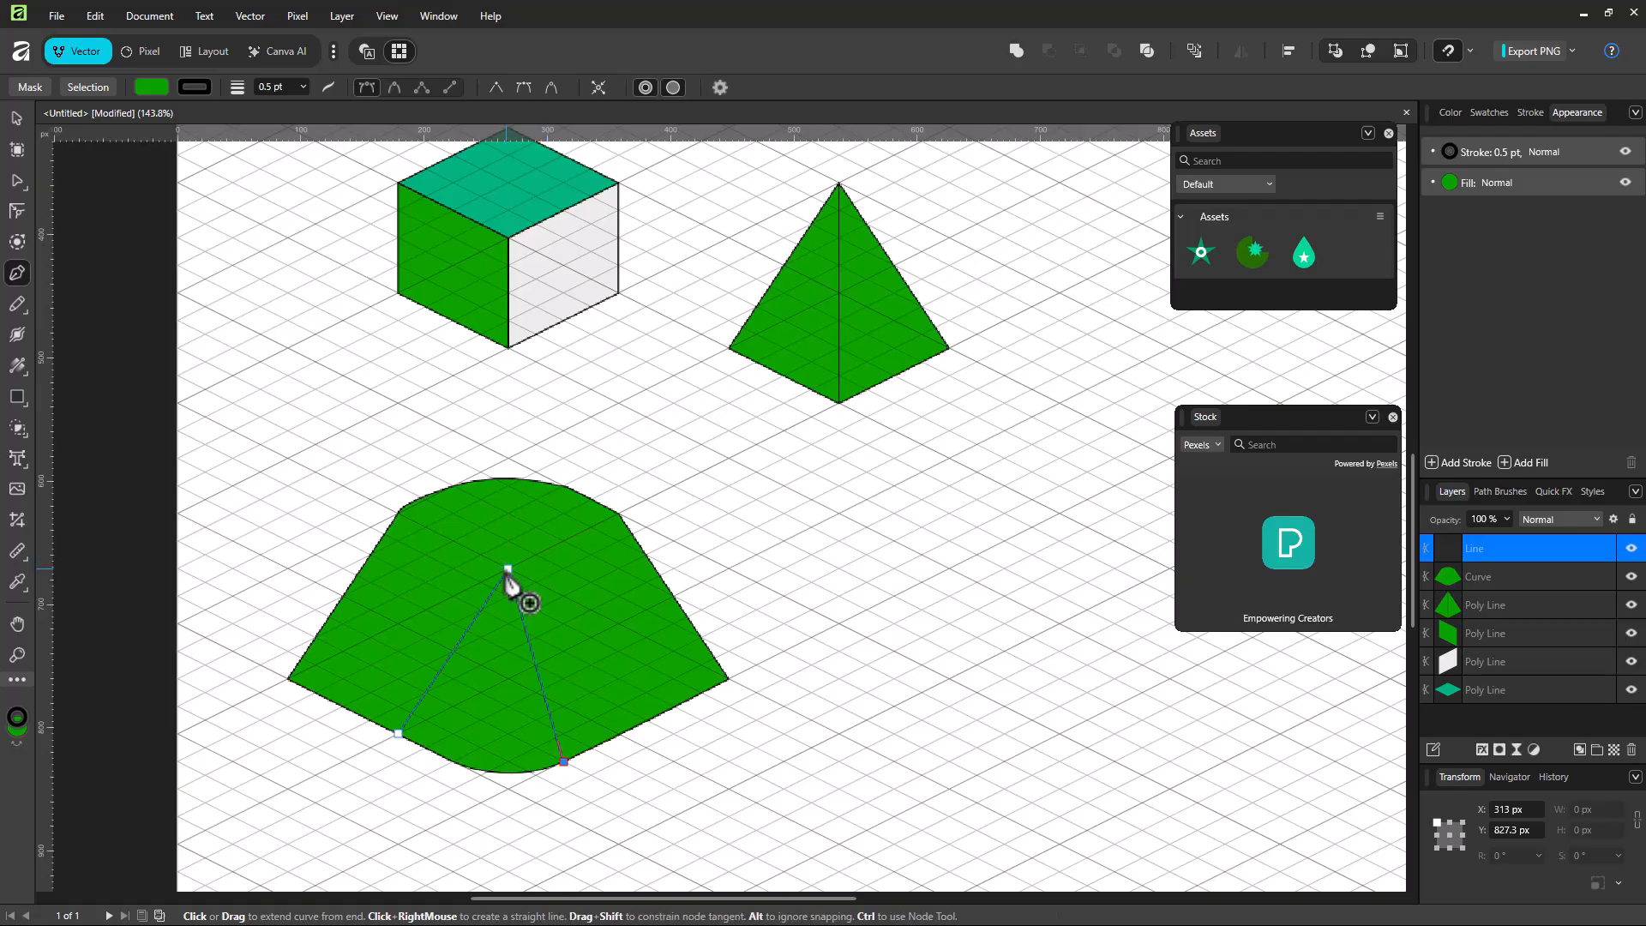
pyautogui.click(619, 512)
pyautogui.click(509, 569)
pyautogui.click(397, 512)
pyautogui.click(17, 119)
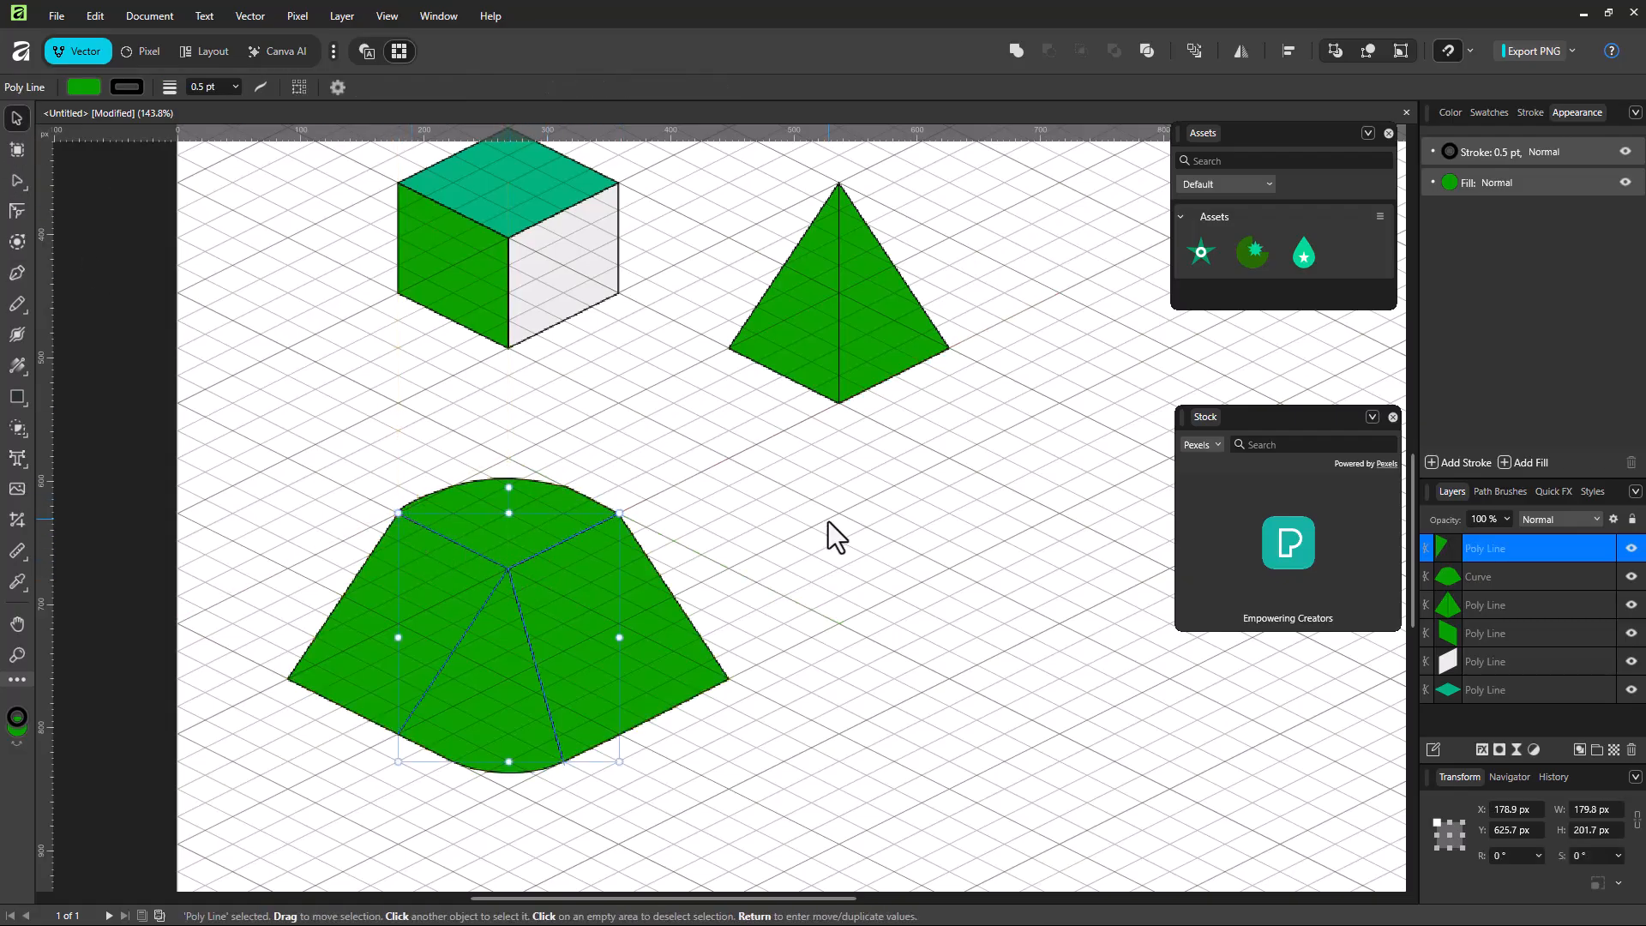
pyautogui.click(732, 559)
pyautogui.scroll(2, 778, 548)
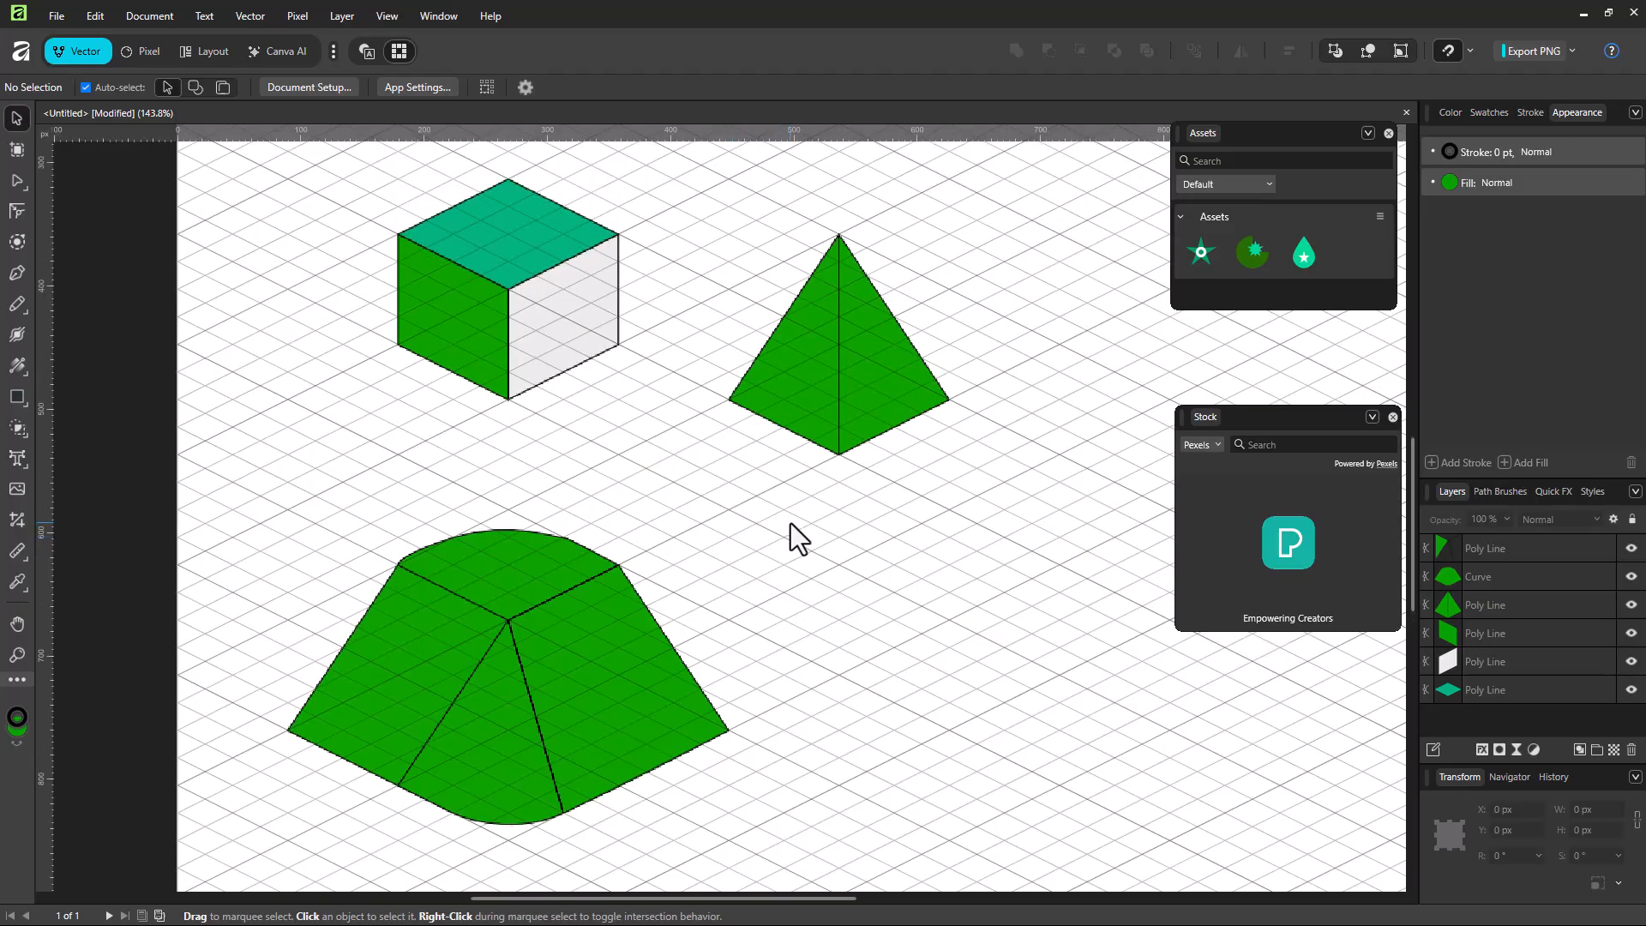
# Hide the grid in the Grid and Snapping Axis settings, and move the dialog aside to uncover the drawn shapes.
pyautogui.click(387, 16)
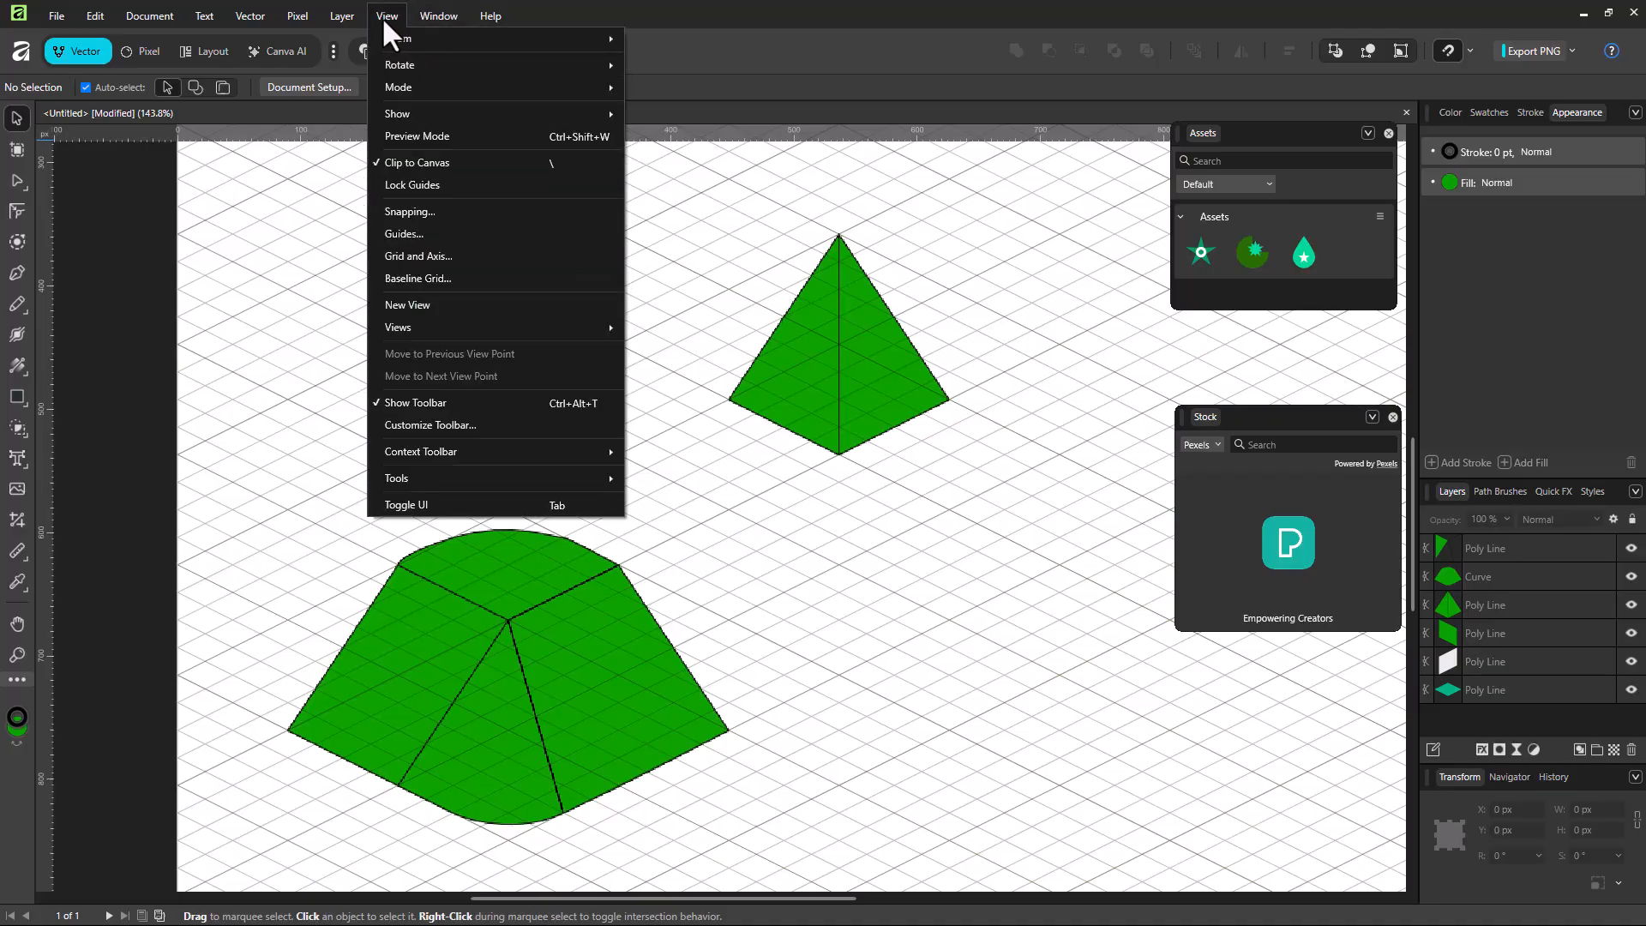
pyautogui.click(418, 256)
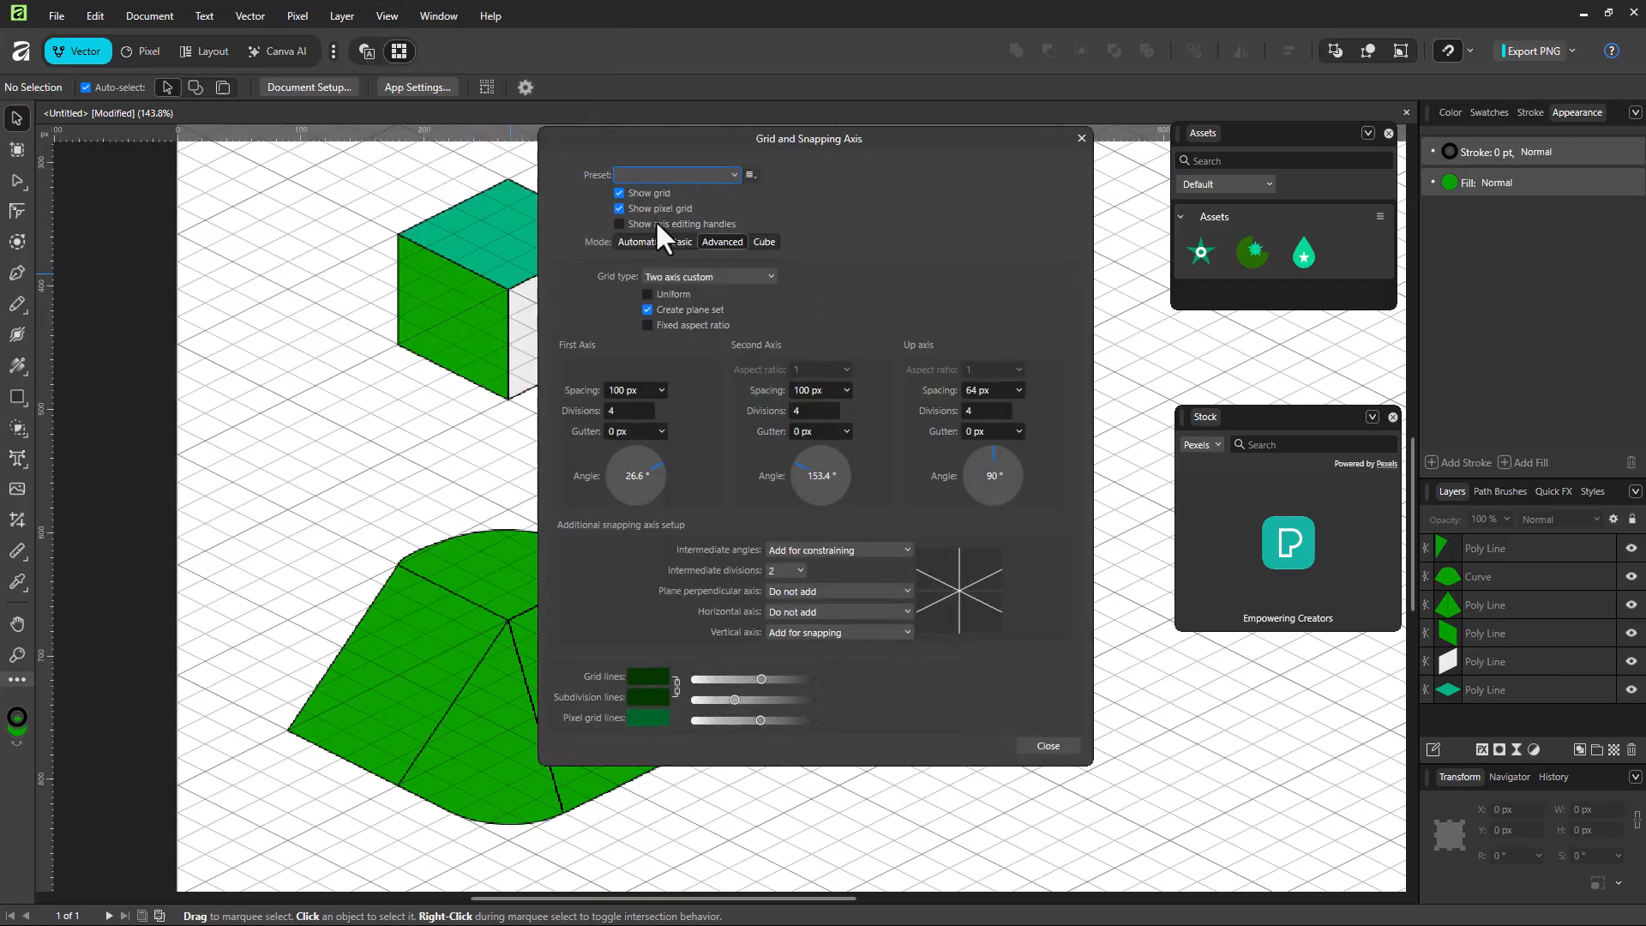
pyautogui.click(619, 194)
pyautogui.moveTo(787, 144); pyautogui.dragTo(1206, 216)
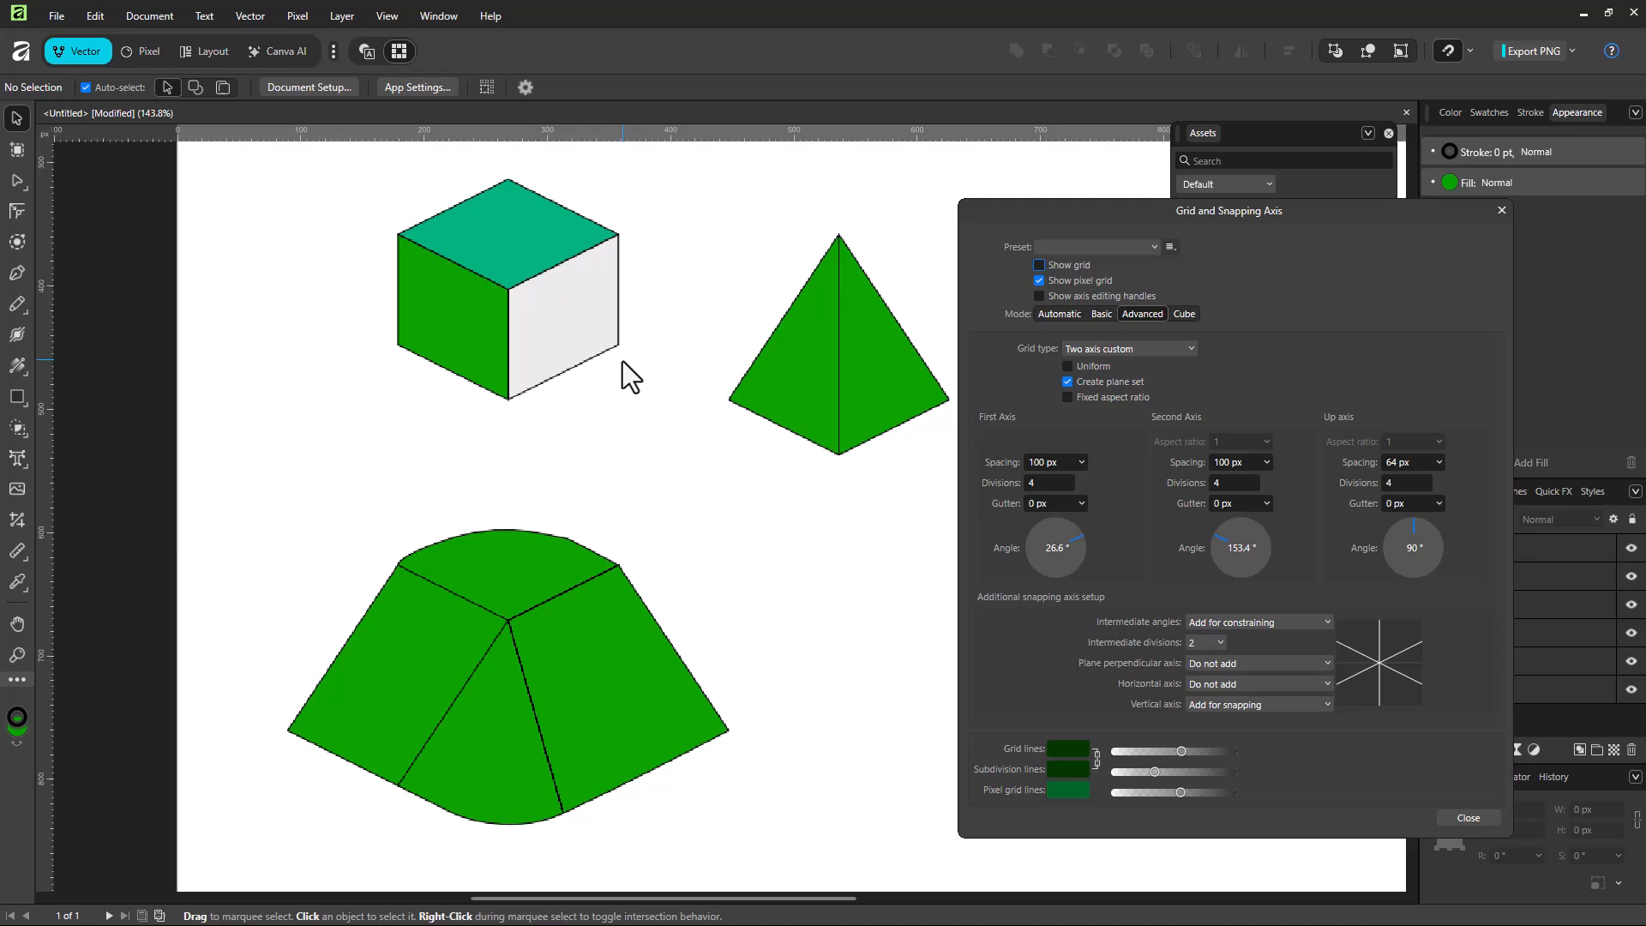